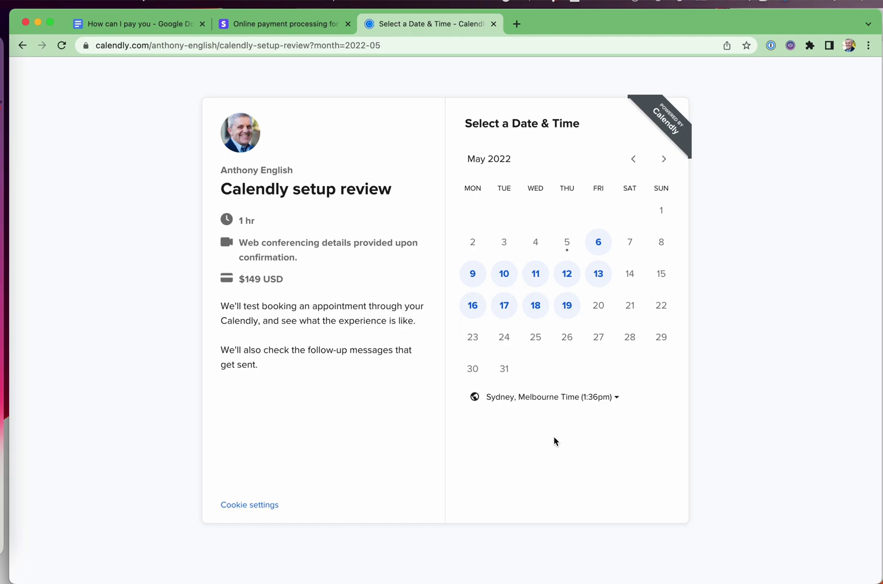
Pick Monday, May 9 and the 10:00am slot on the Calendly setup review booking page.
click(473, 273)
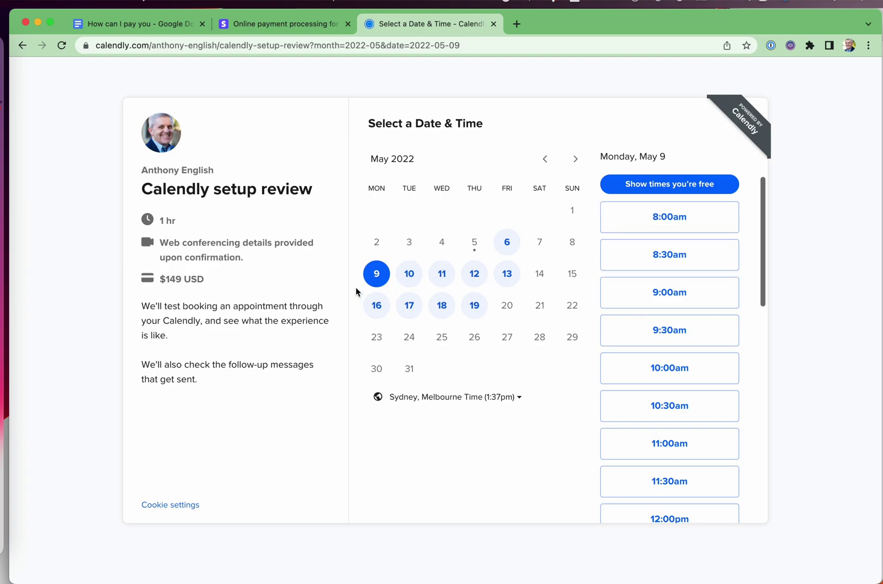
click(671, 376)
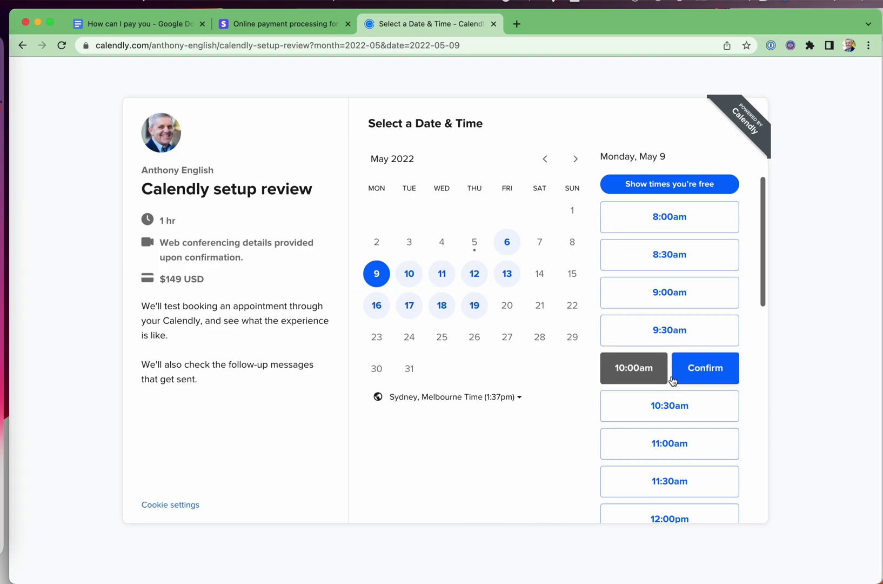
Confirm 10:00am, autofill the guest's name and email, and try scheduling without card details.
click(716, 378)
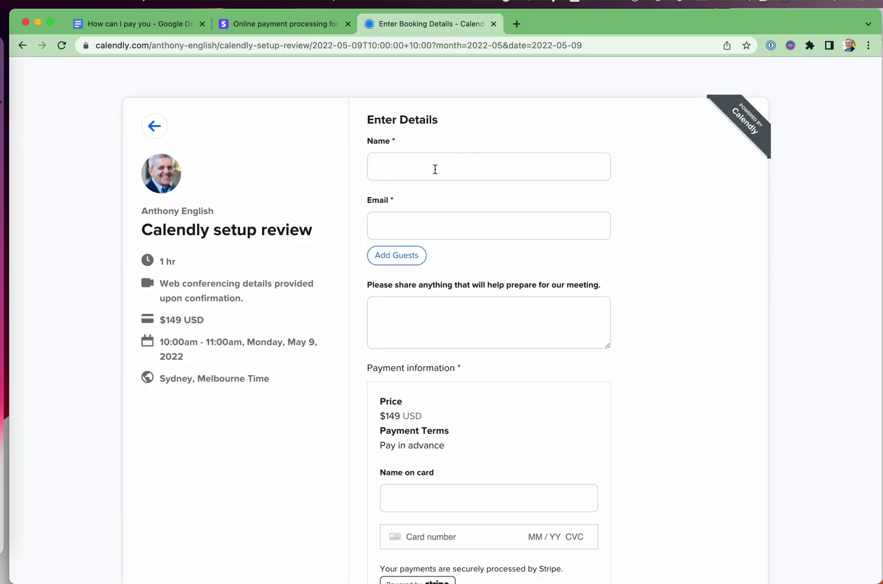
key(super+backslash)
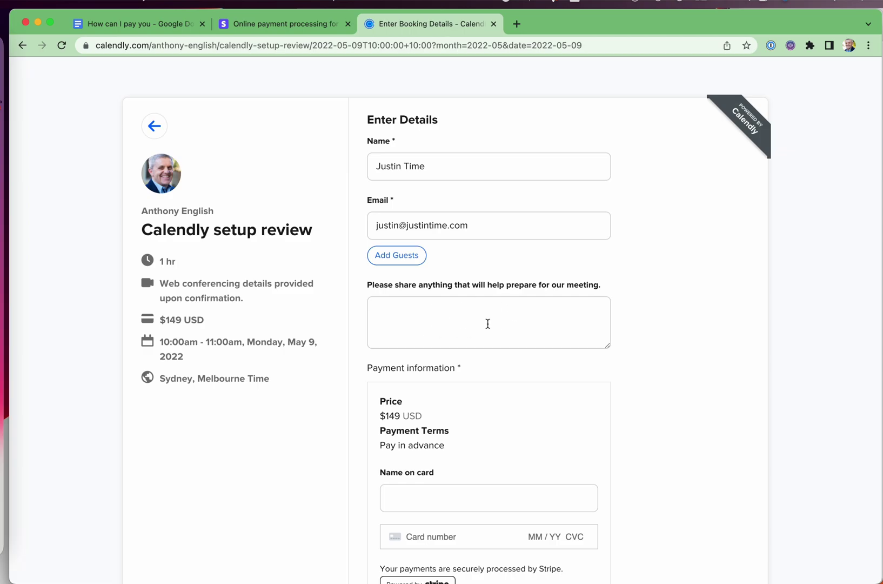
scroll(487, 324, down, 5)
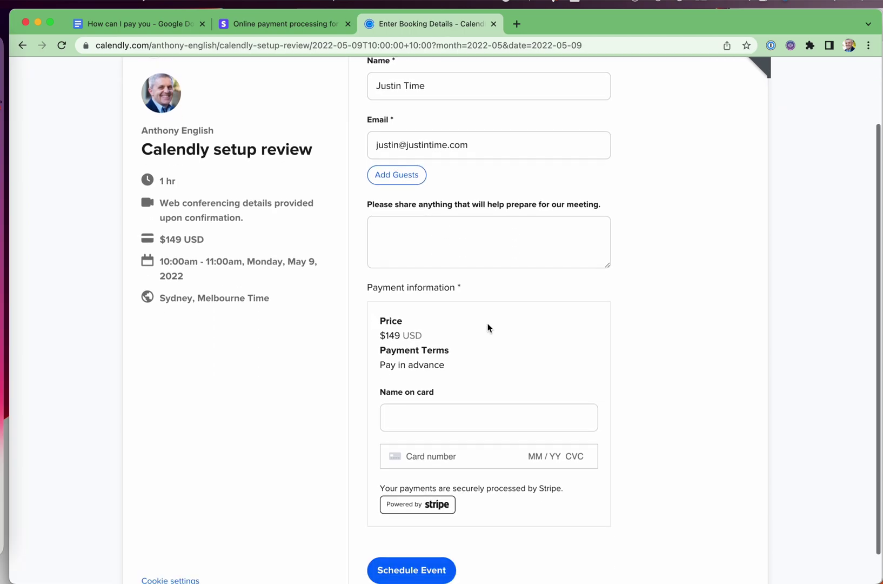
click(411, 541)
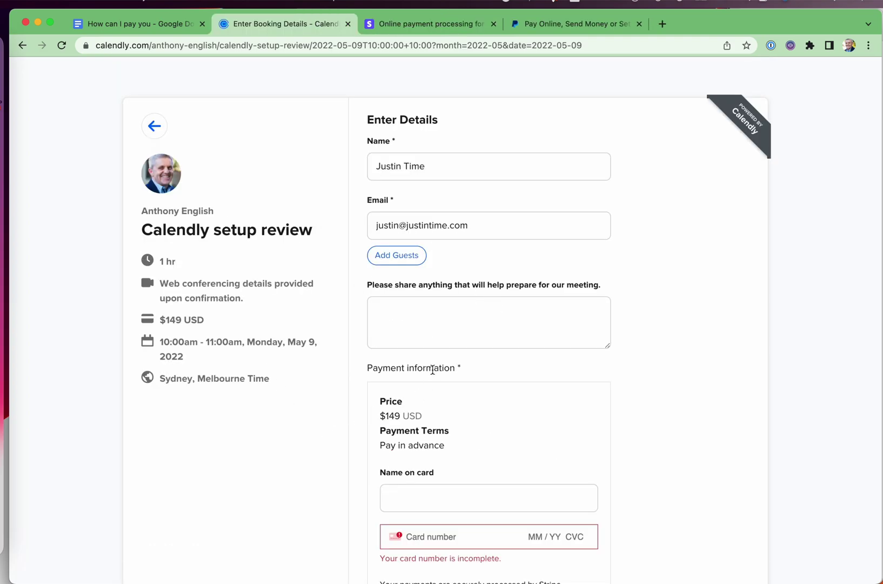
View the Stripe home page, then the PayPal home page, in their browser tabs.
click(432, 23)
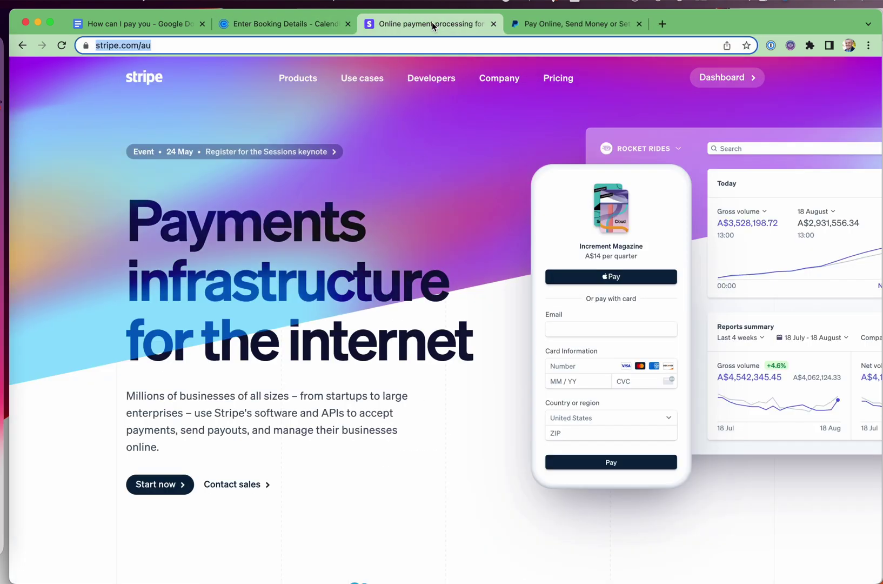
click(584, 32)
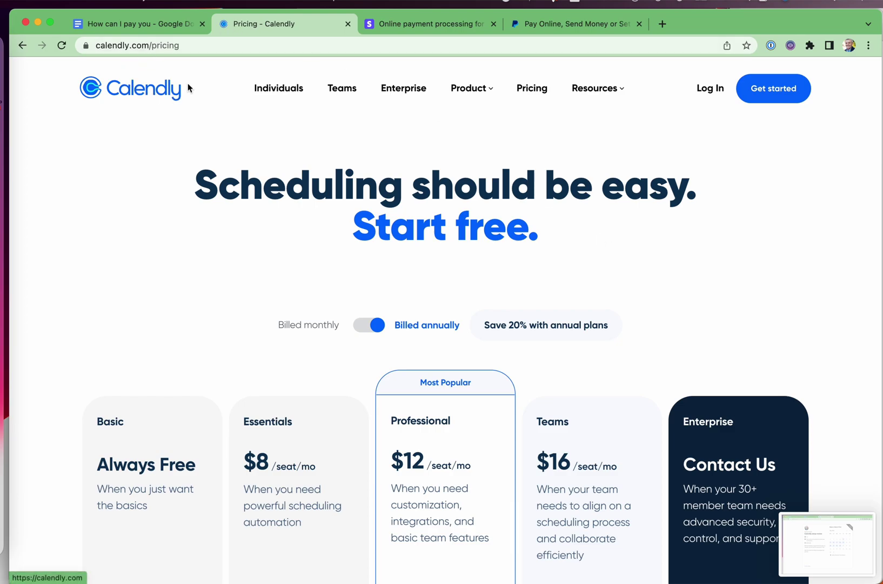
scroll(372, 259, down, 3)
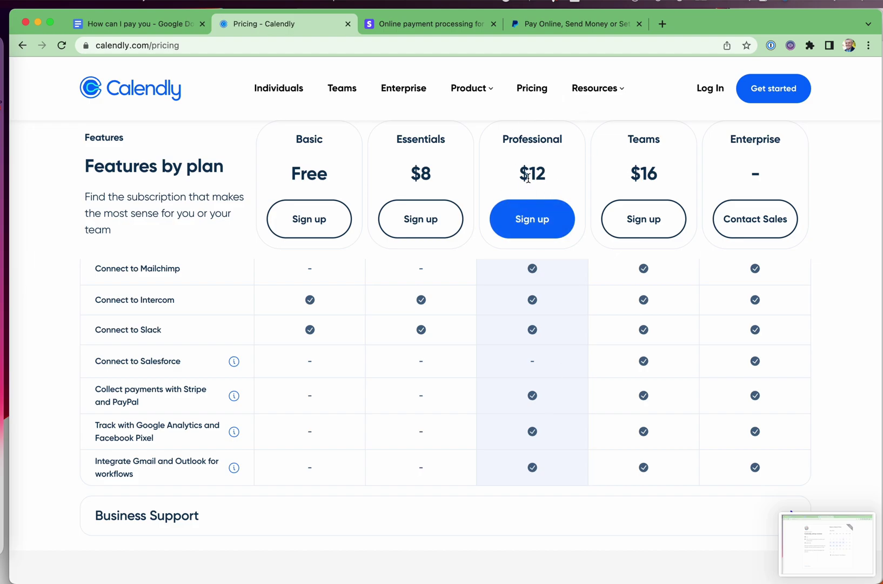
scroll(540, 173, up, 15)
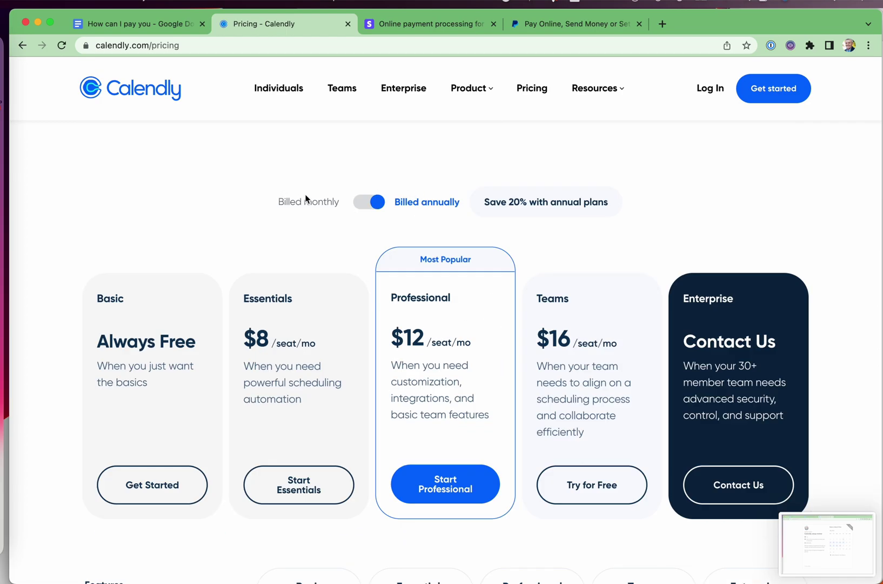
click(361, 209)
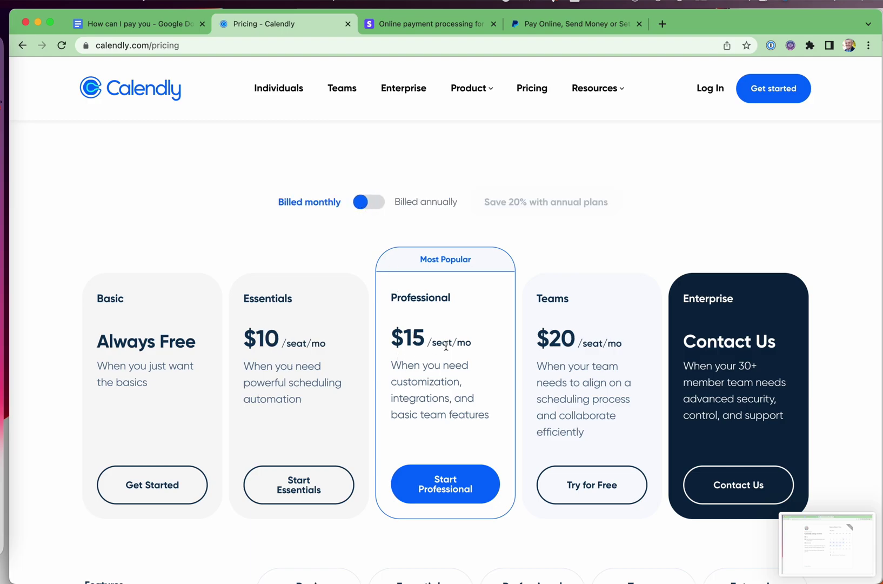
click(379, 208)
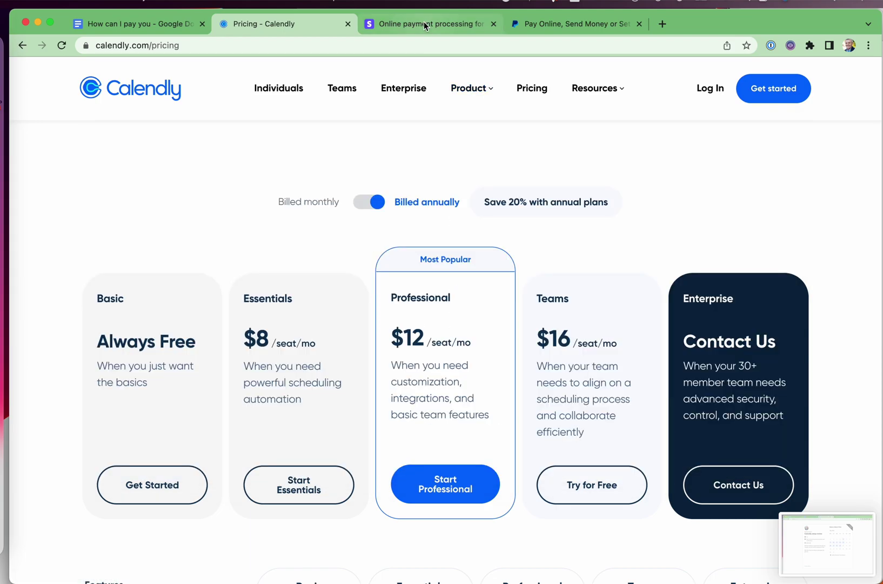
Revisit the Stripe home page tab, then the PayPal home page tab.
click(424, 23)
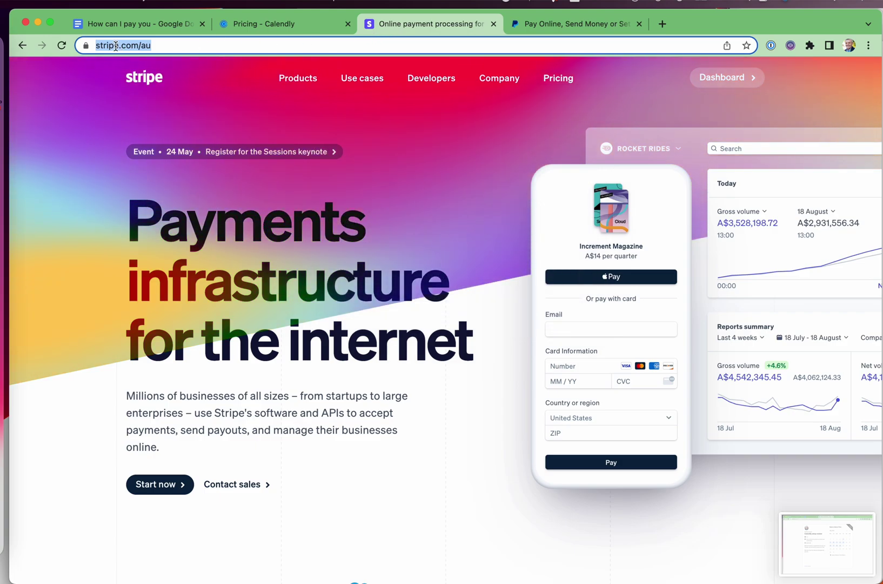
click(562, 25)
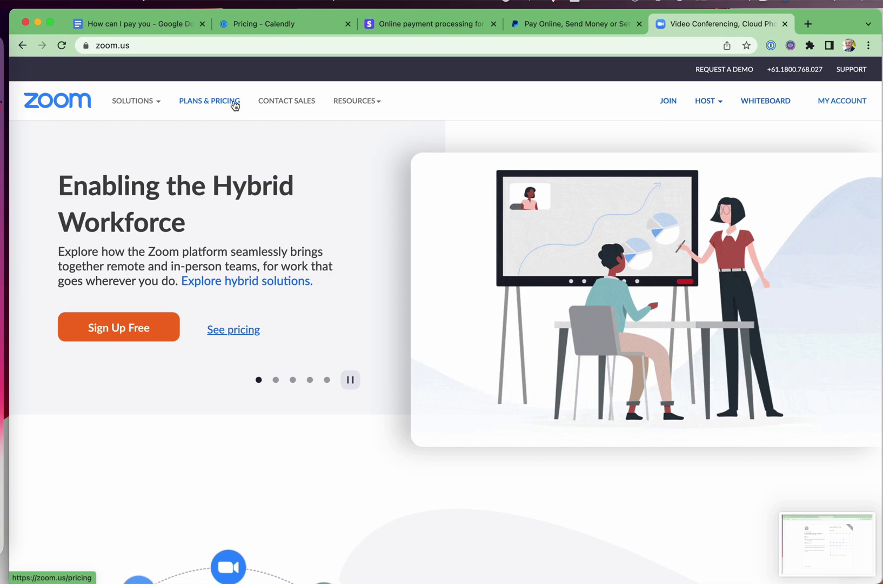
Show Zoom's Plans & Pricing page and highlight the free plan's 40-minute meeting limit.
click(235, 105)
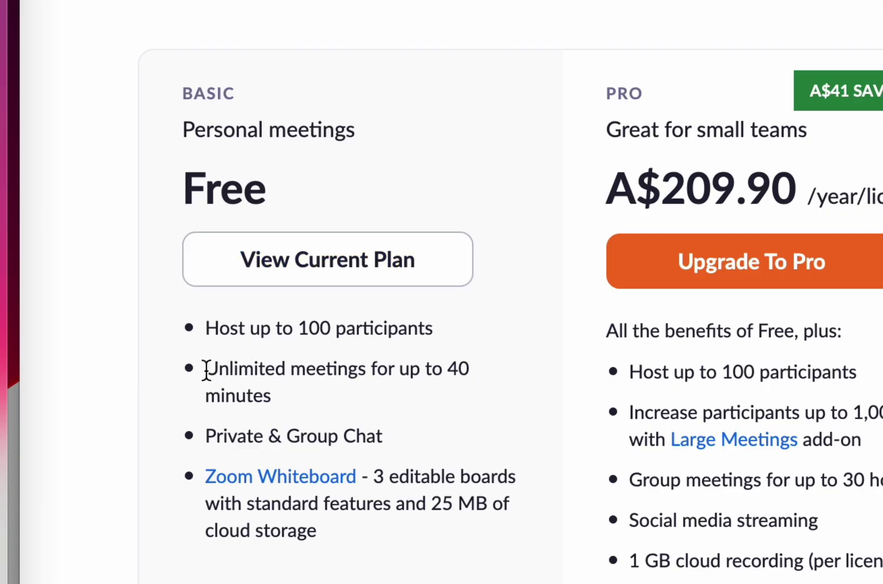
drag(206, 369, 305, 391)
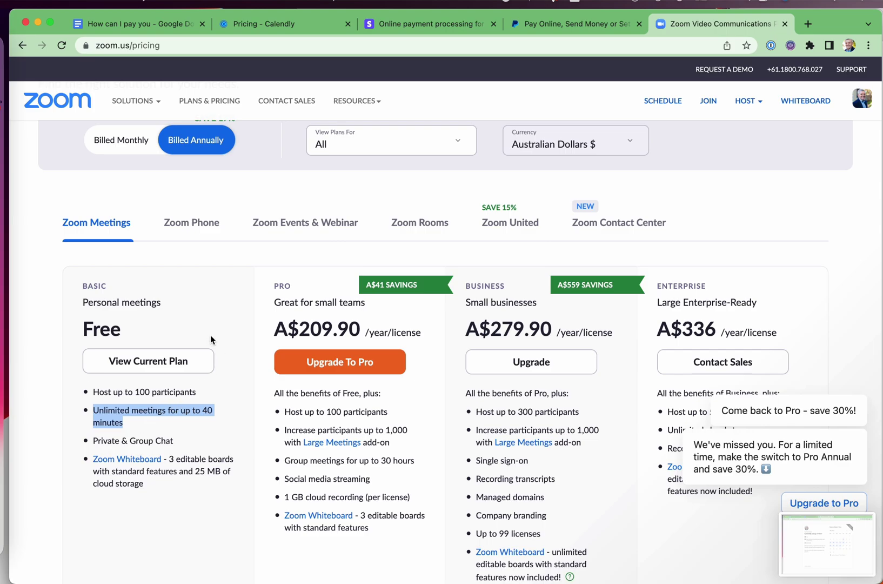
scroll(211, 339, up, 1)
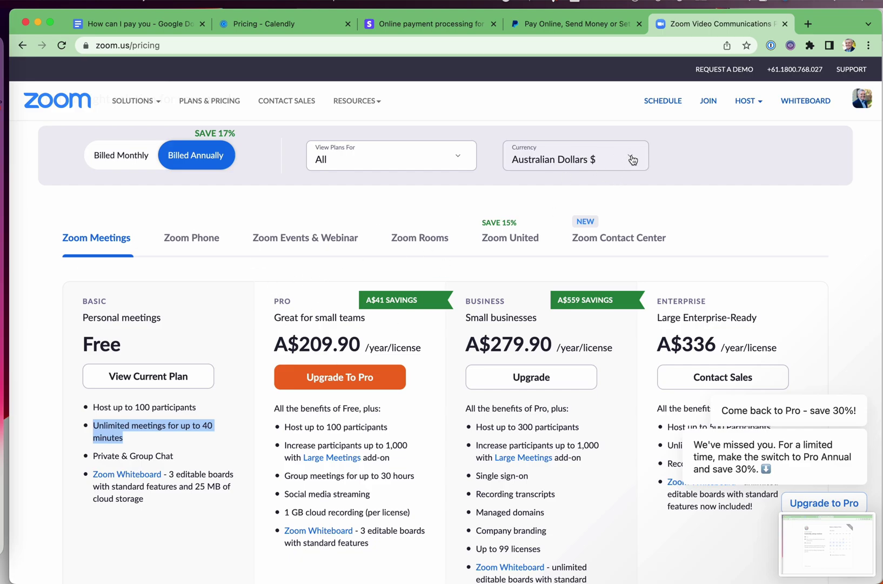
scroll(633, 160, up, 3)
Show Zoom prices in US Dollars, compare monthly and annual billing, then return to Calendly.
click(633, 257)
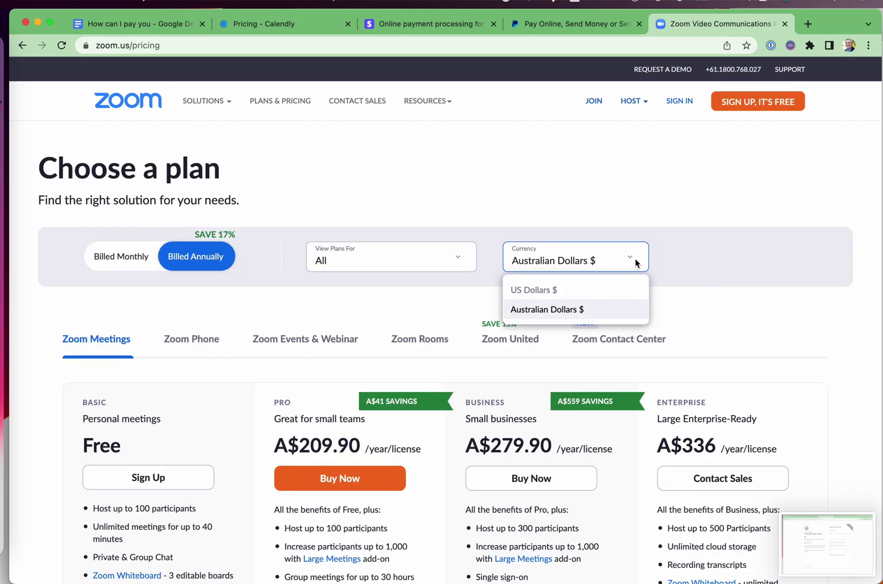
click(549, 293)
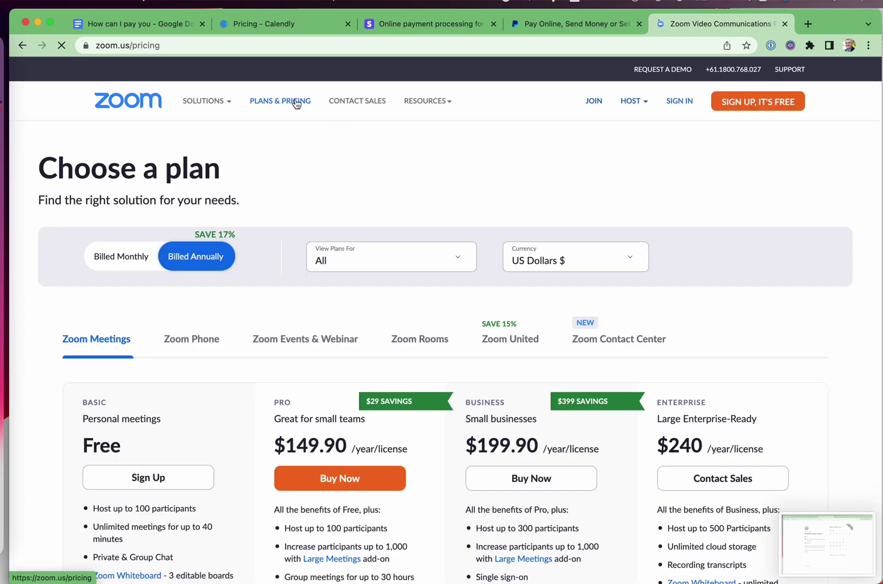
click(119, 264)
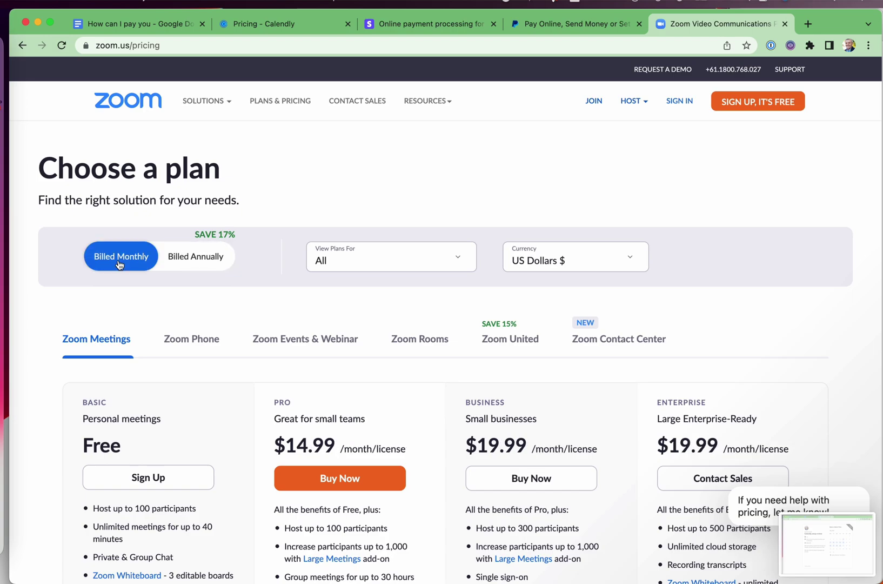
click(192, 259)
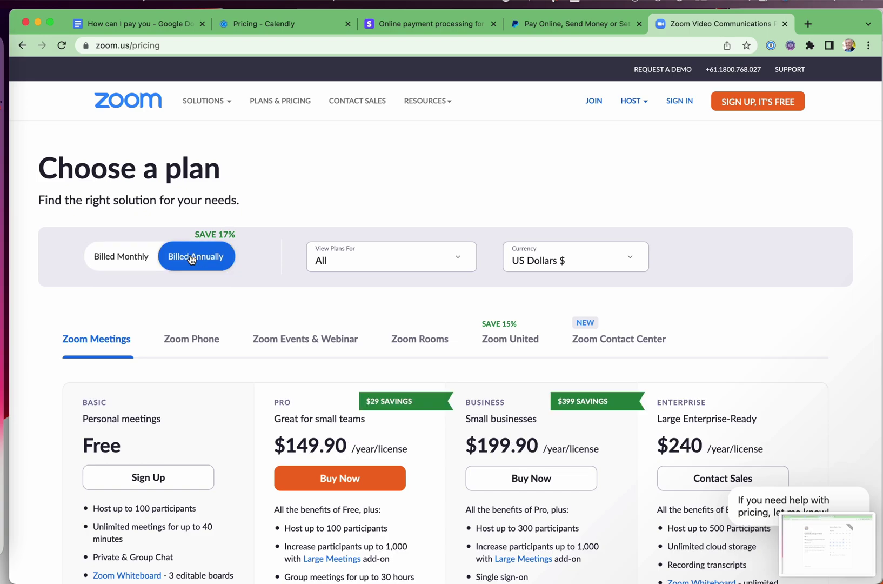
scroll(306, 352, down, 1)
scroll(305, 353, up, 1)
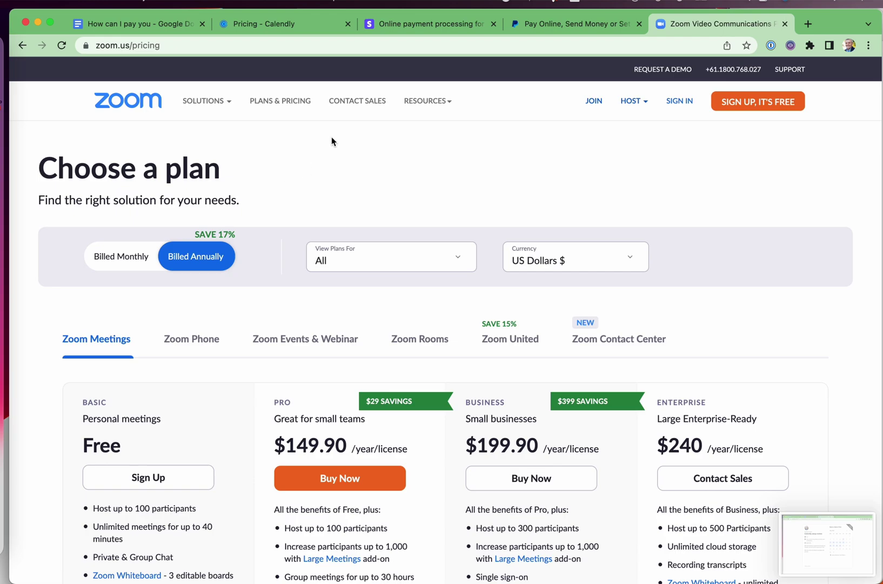
key(super+2)
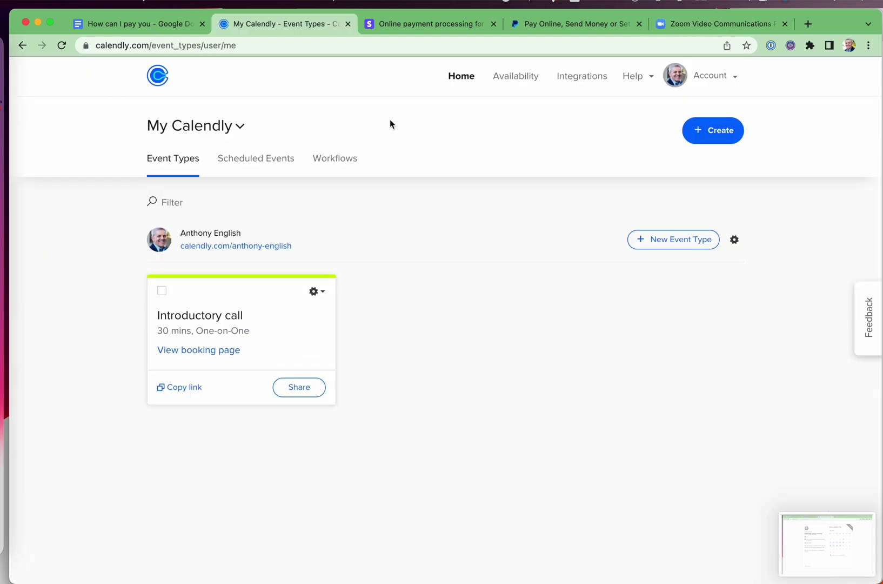
Connect Calendly to Zoom, check its connection details, and return to the Integrations list.
click(590, 83)
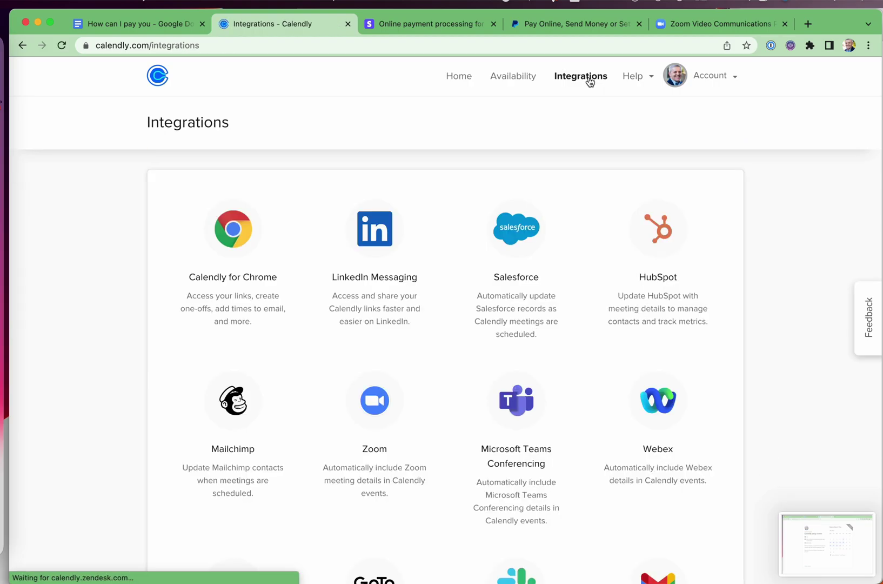
scroll(340, 313, down, 1)
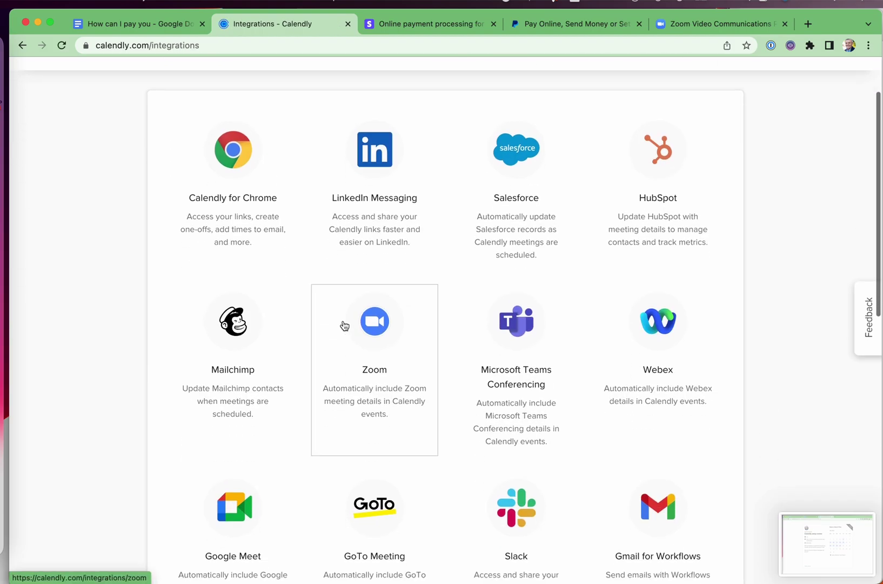
click(380, 338)
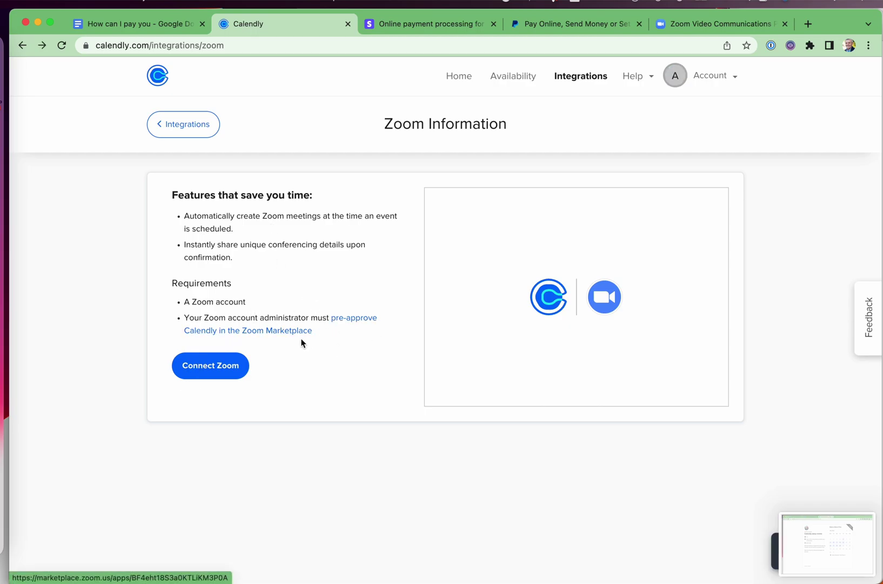
click(214, 372)
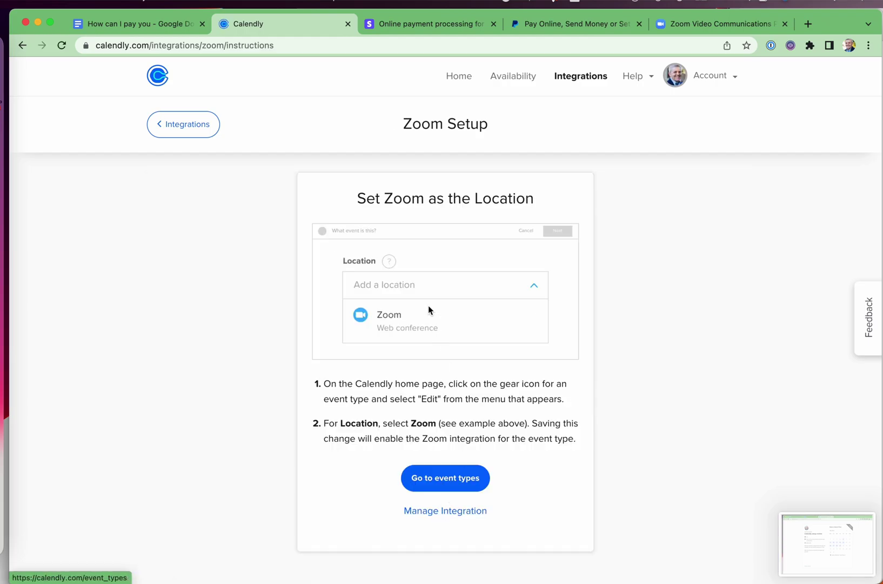
click(448, 511)
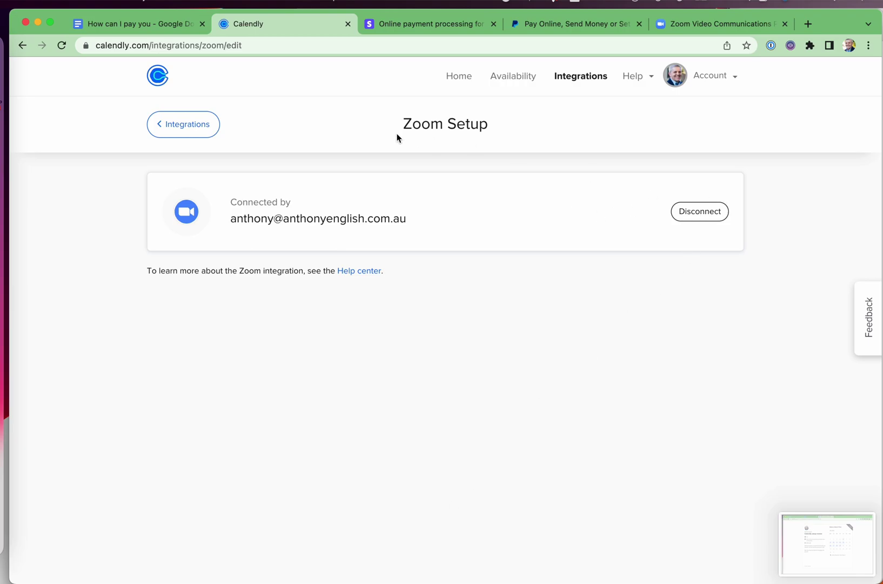
click(192, 127)
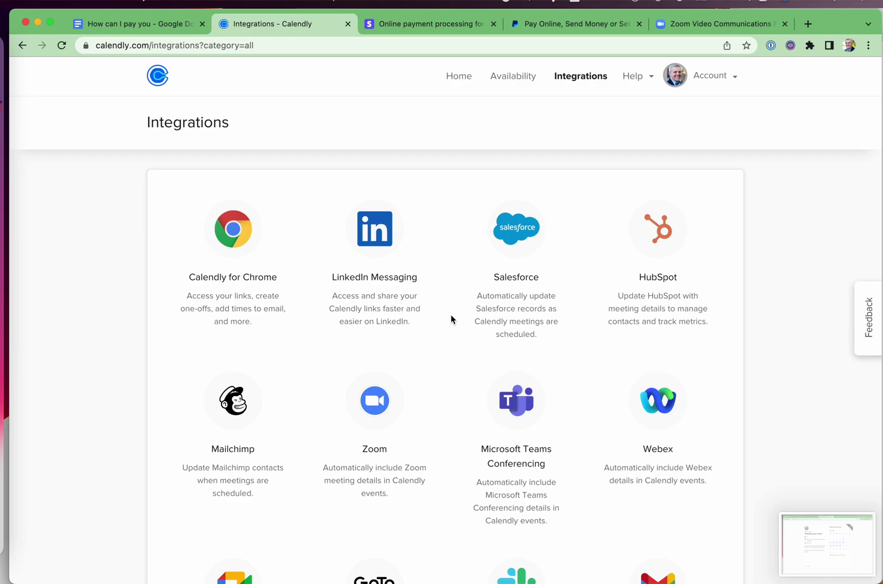
Authorise the Stripe integration for payments, then go back to the Event Types home page.
scroll(428, 374, down, 6)
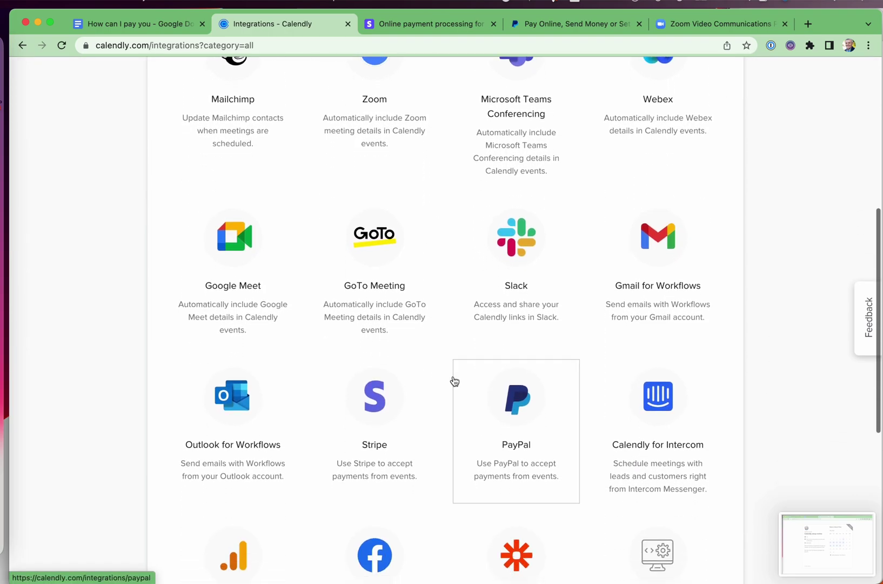
scroll(452, 380, down, 1)
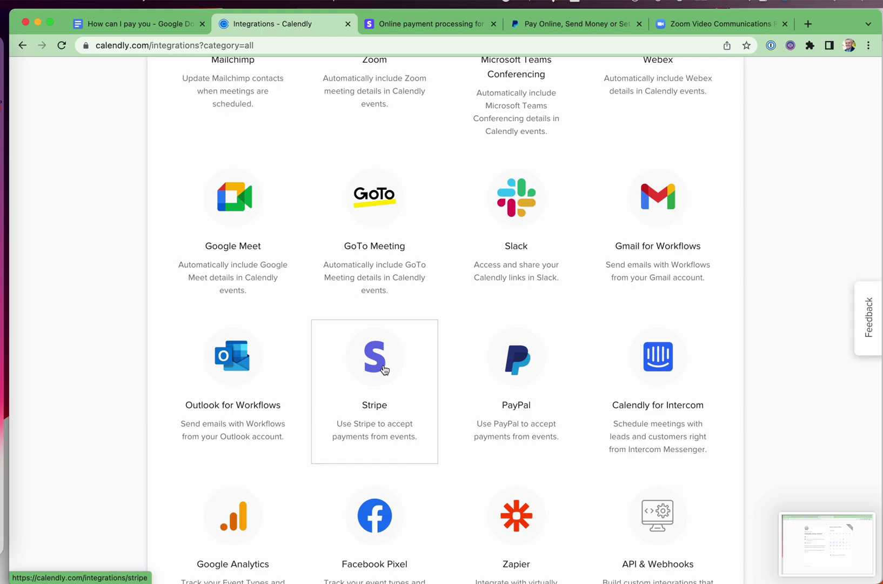
click(385, 370)
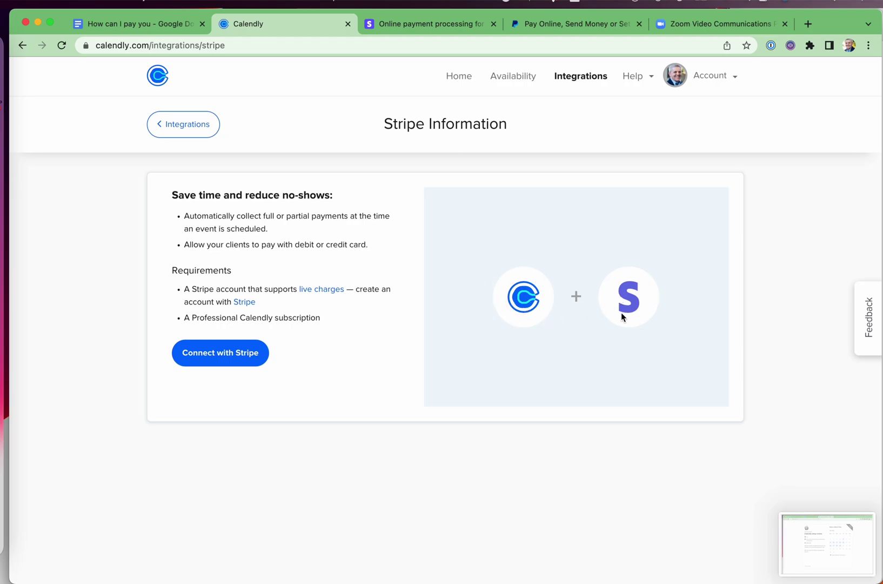
click(219, 358)
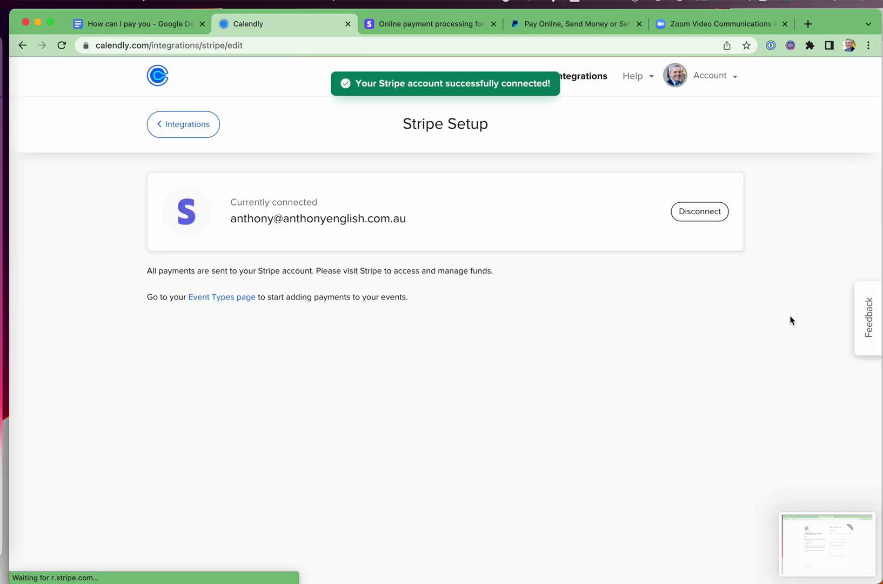
click(582, 76)
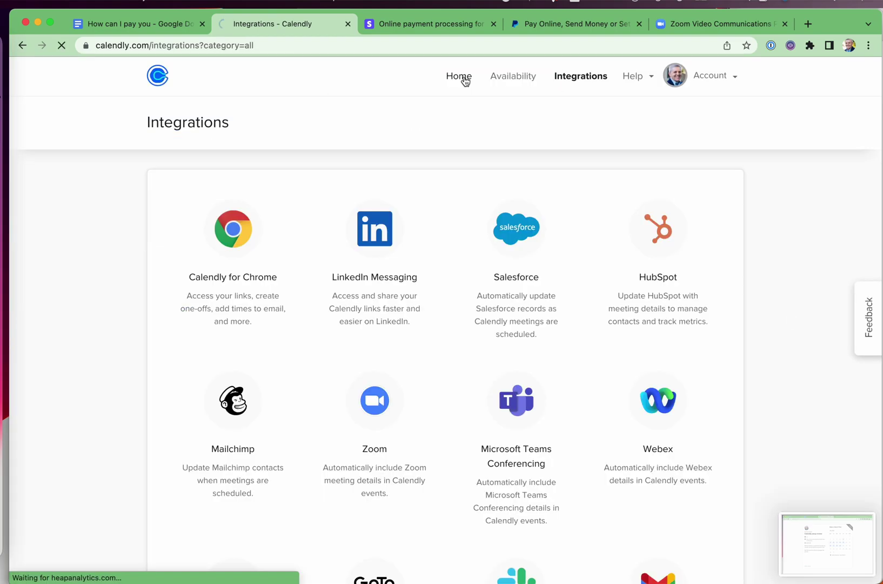
click(464, 77)
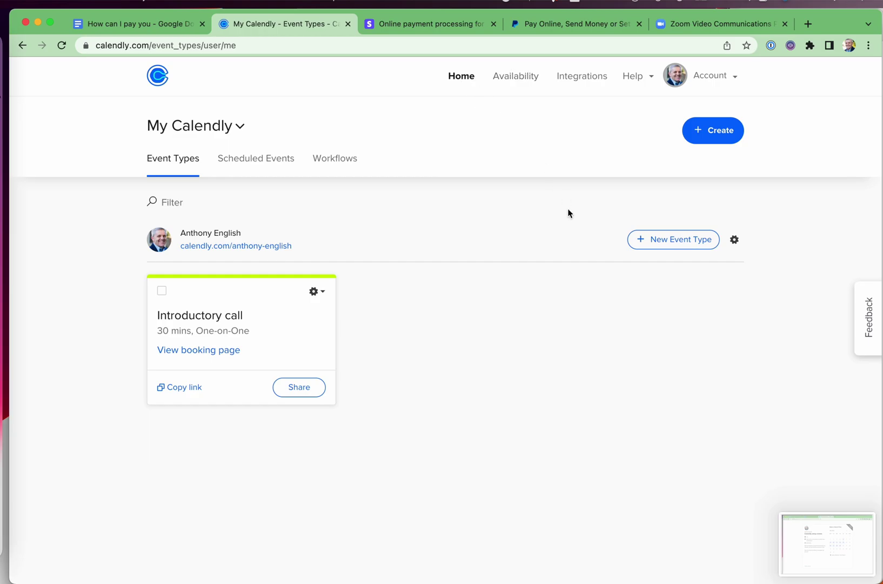
Create a One-on-One event type named 'Review your Calendly setup'.
click(679, 249)
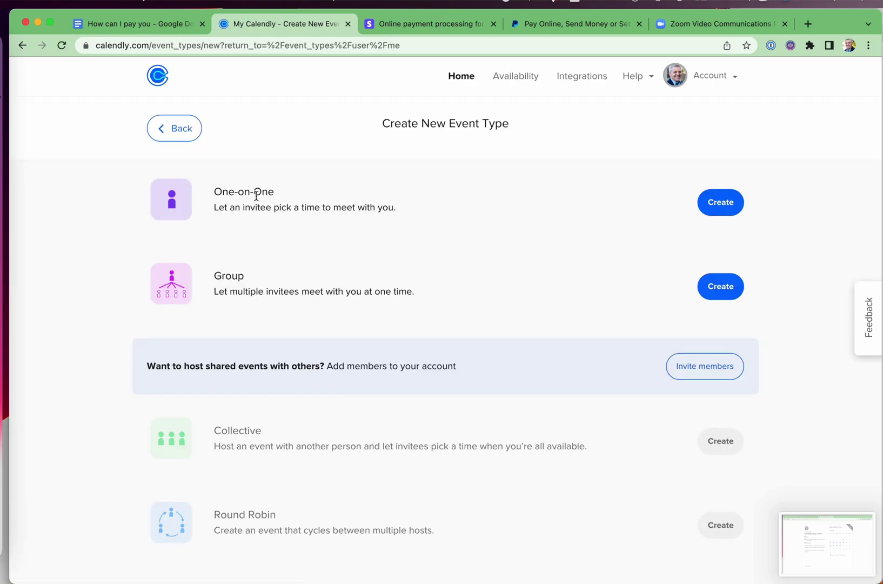
scroll(461, 334, down, 1)
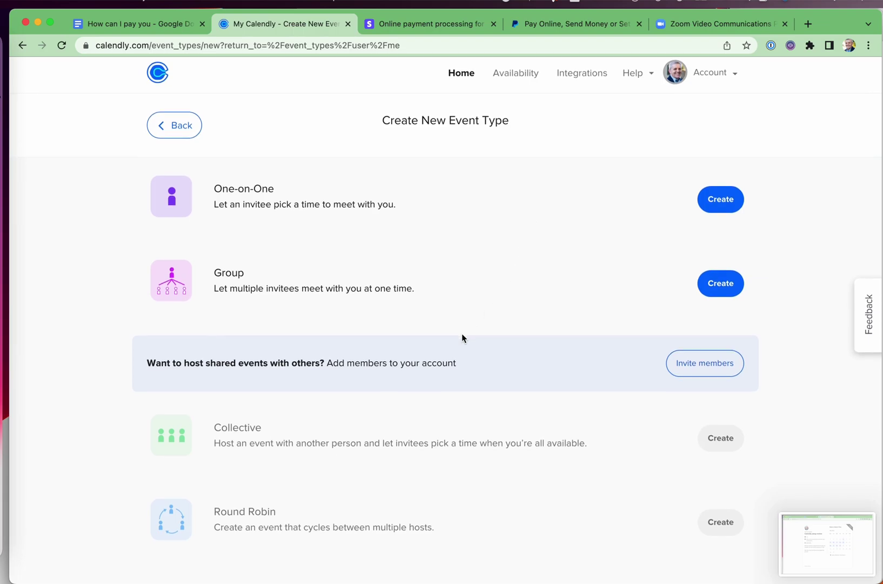
scroll(462, 334, up, 1)
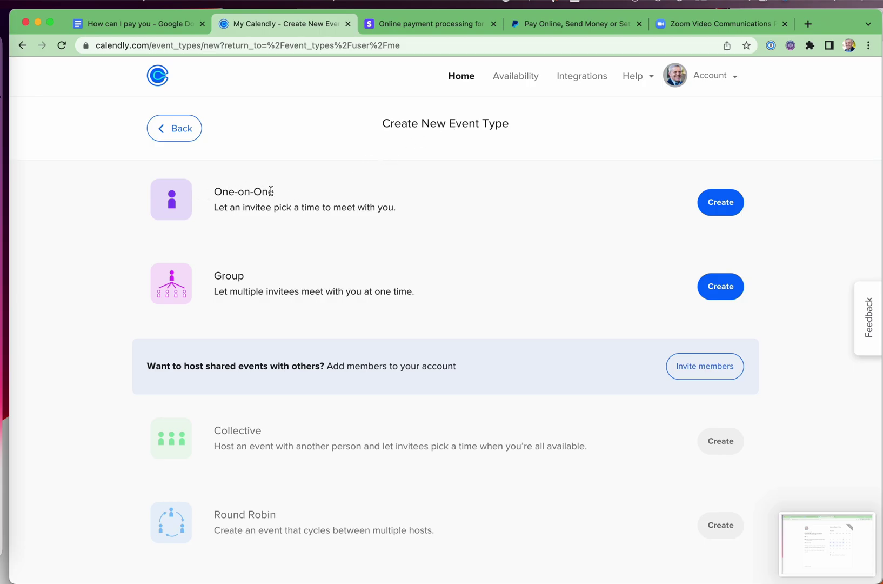
click(715, 205)
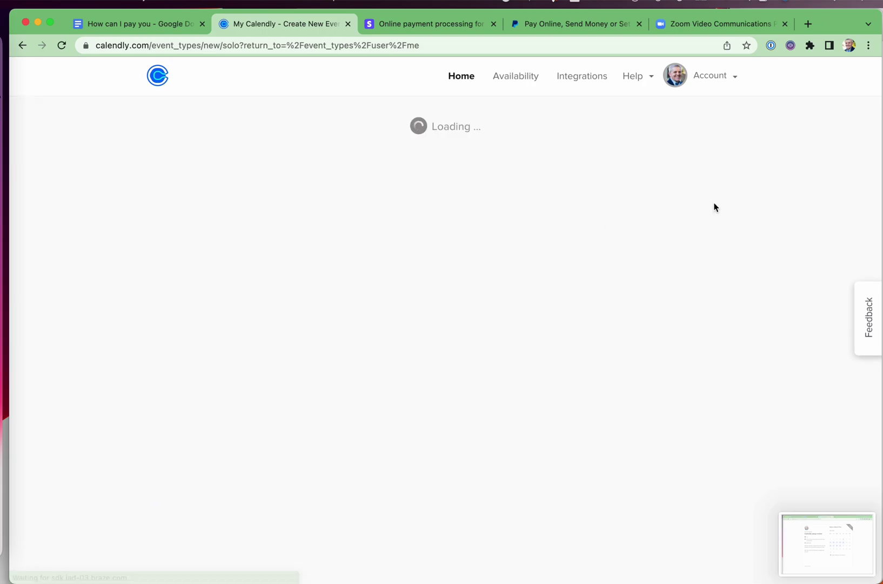
click(348, 293)
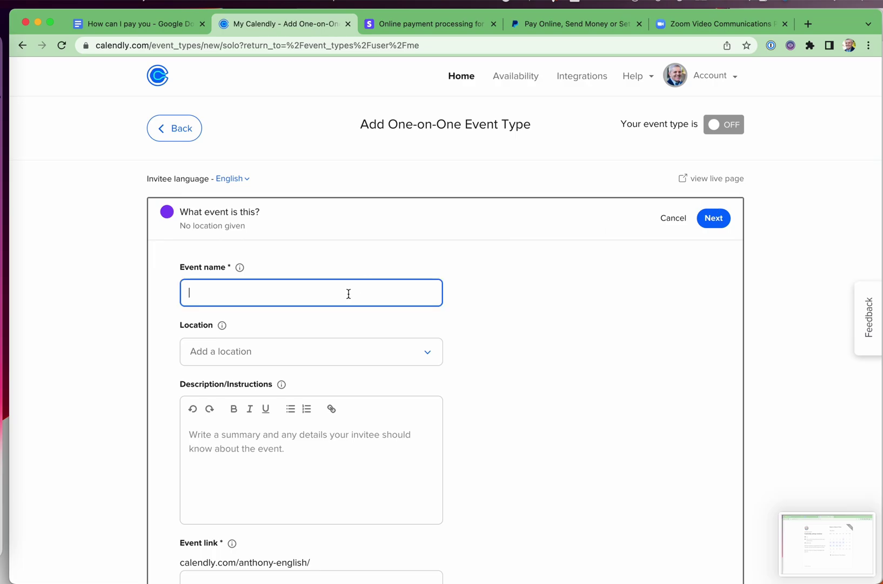
text(Review )
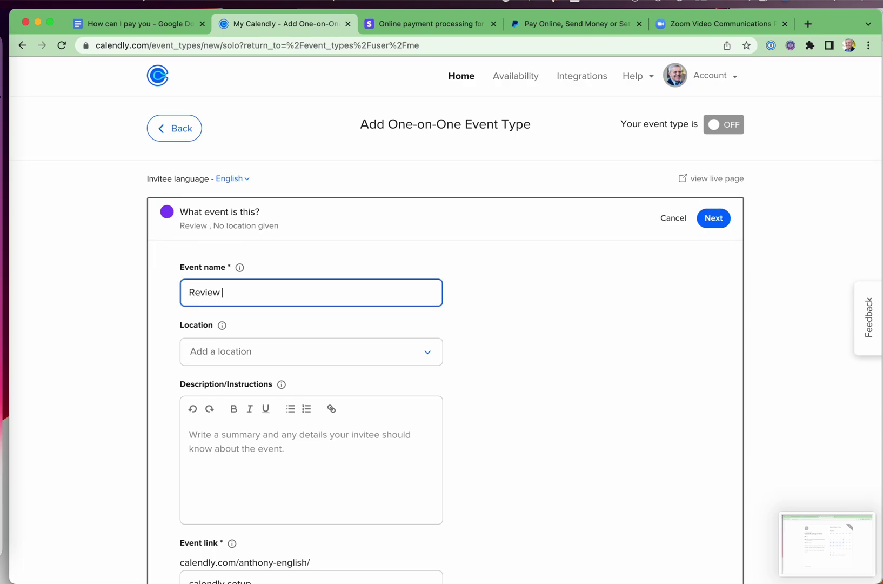
text(your Calen)
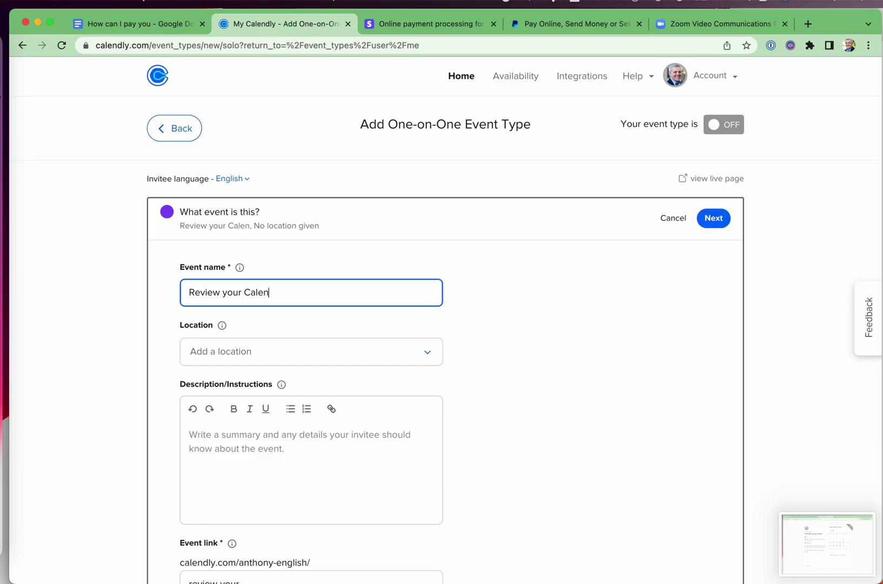
text(dly setup)
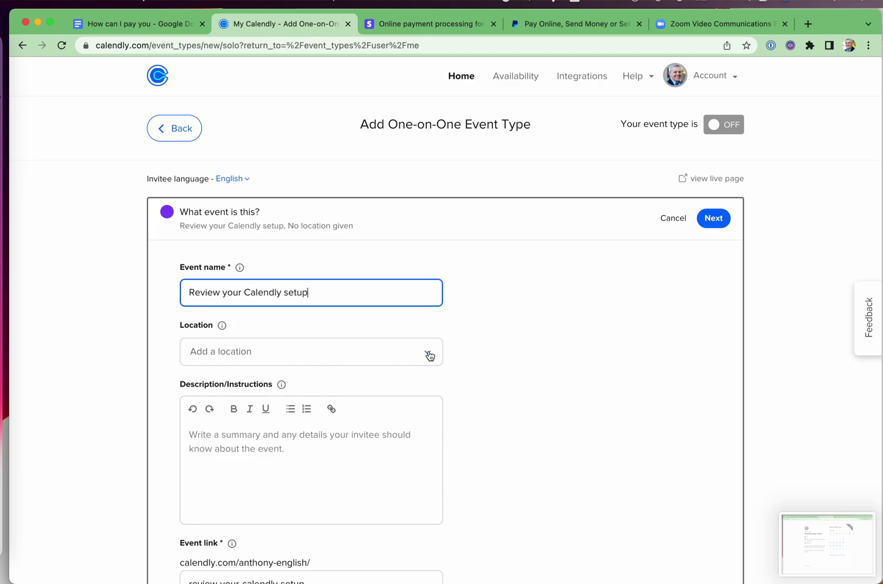
Set Zoom as the meeting location, leaving the extra location option unchosen.
click(429, 355)
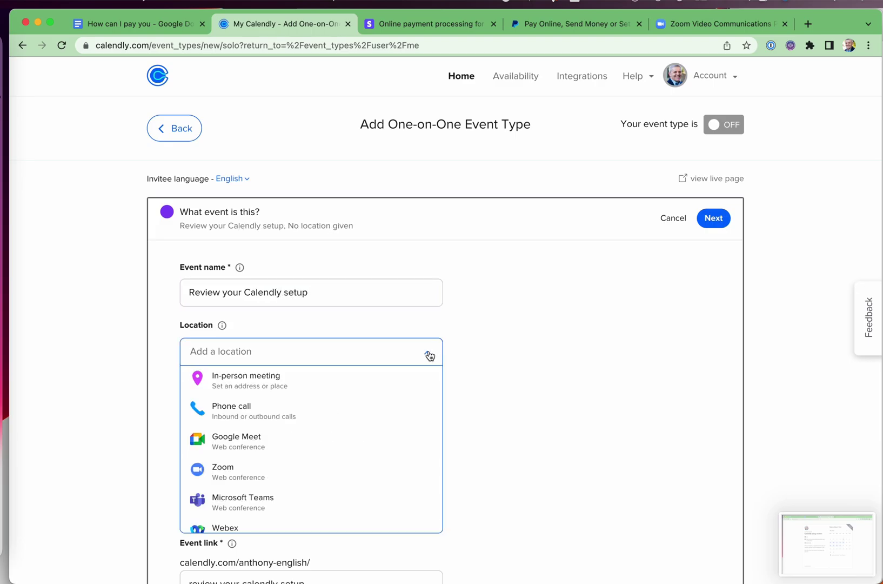
click(238, 476)
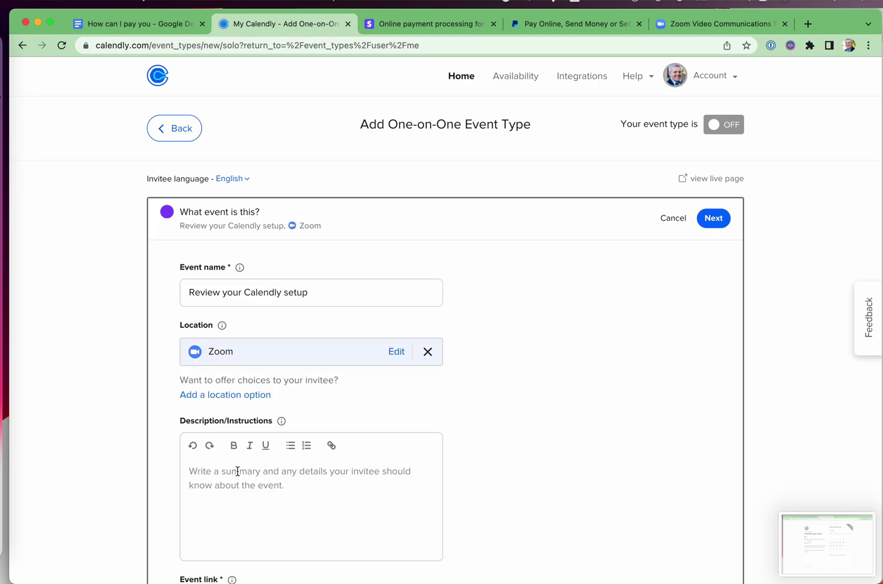
click(244, 397)
click(411, 397)
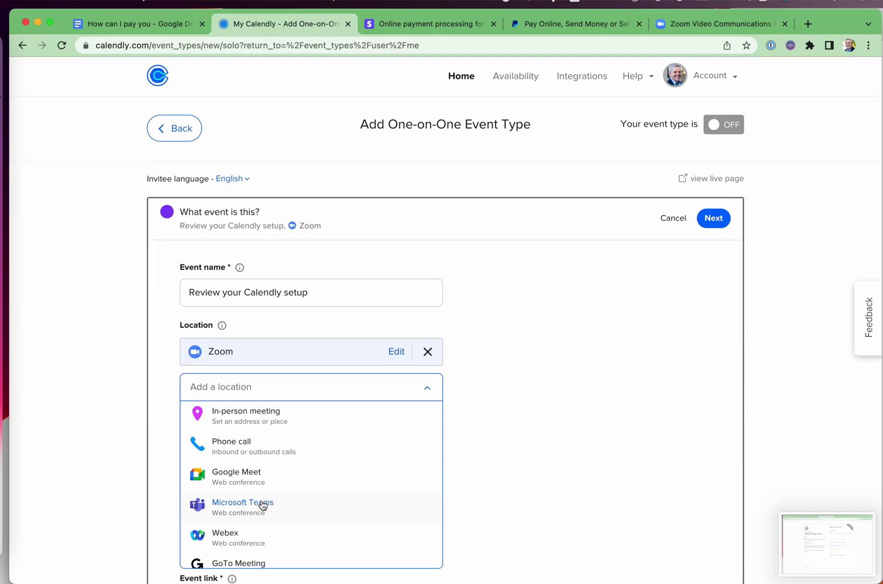
scroll(263, 506, down, 3)
scroll(262, 504, down, 3)
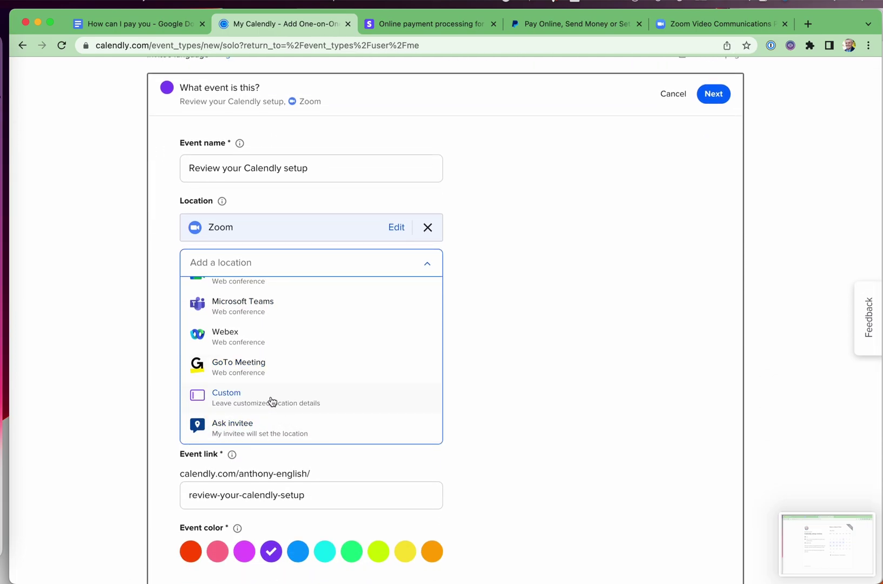
click(508, 377)
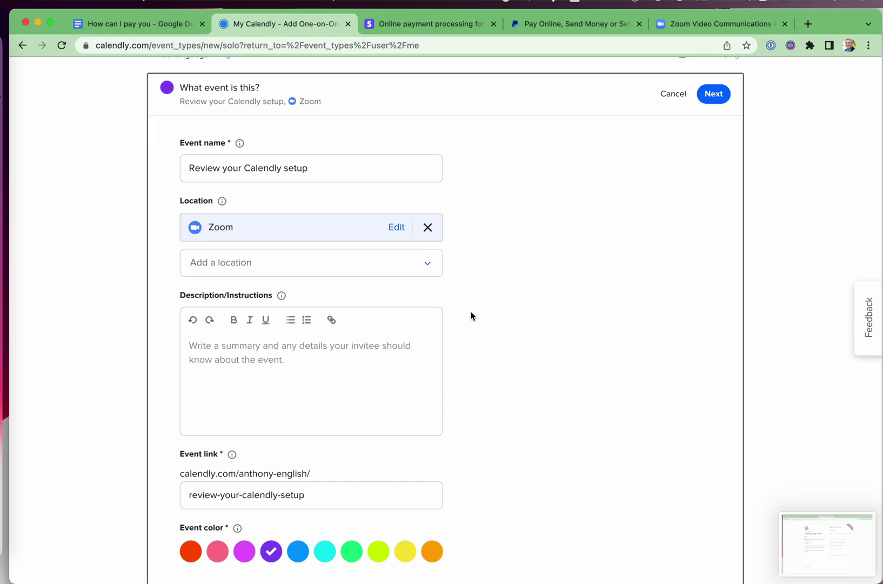
Paste the two-paragraph event description and change the event colour to blue.
click(334, 347)
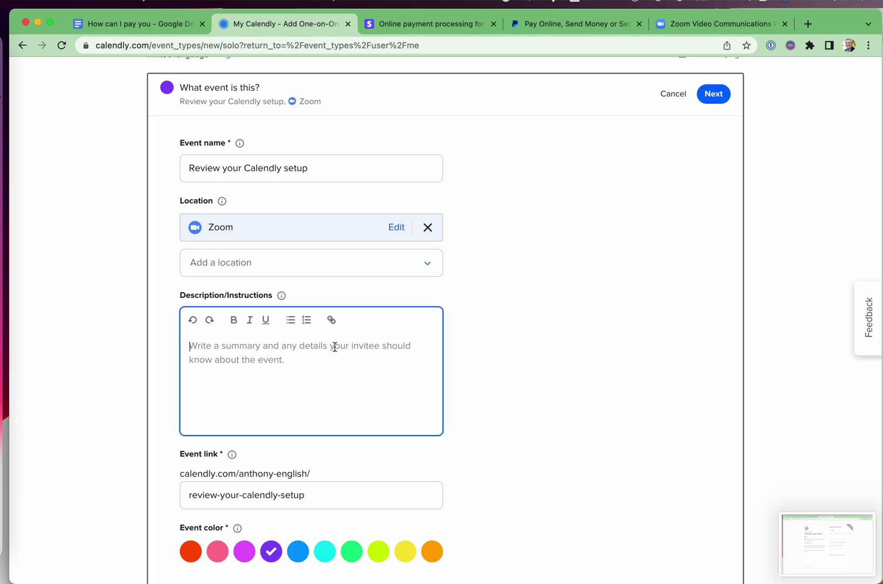
text(We'll test booking an appointment through your Calendly, and see what the experience is like.  We'll also check the follow-up messages that get sent.)
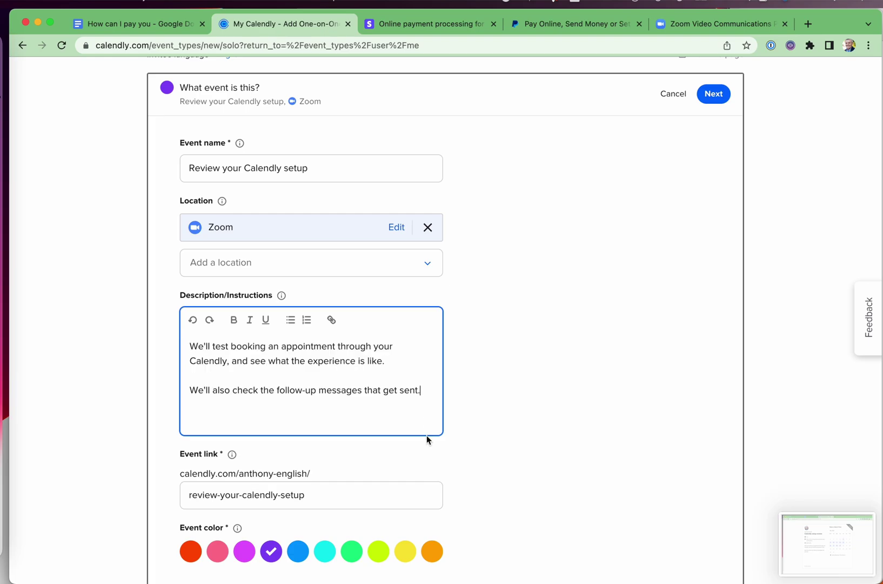
scroll(354, 479, down, 2)
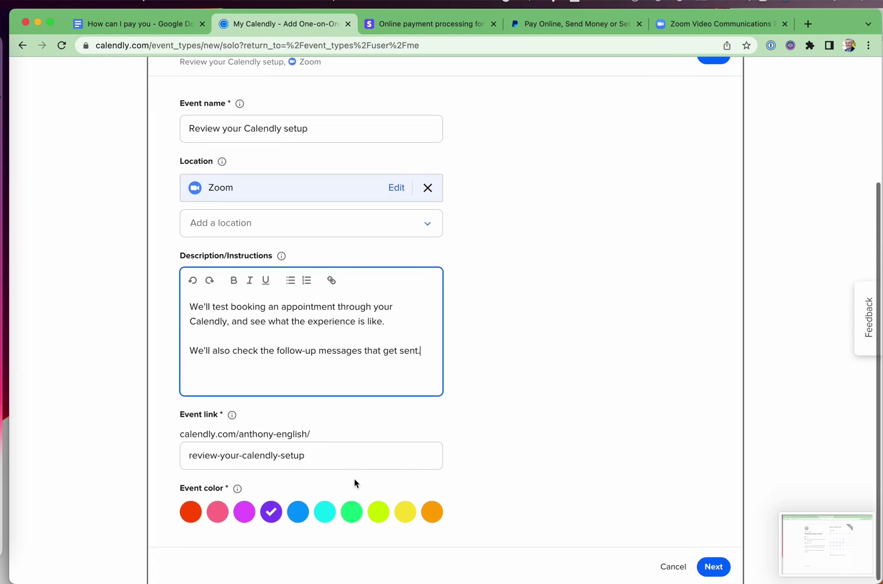
click(297, 508)
scroll(619, 454, up, 3)
scroll(619, 453, down, 3)
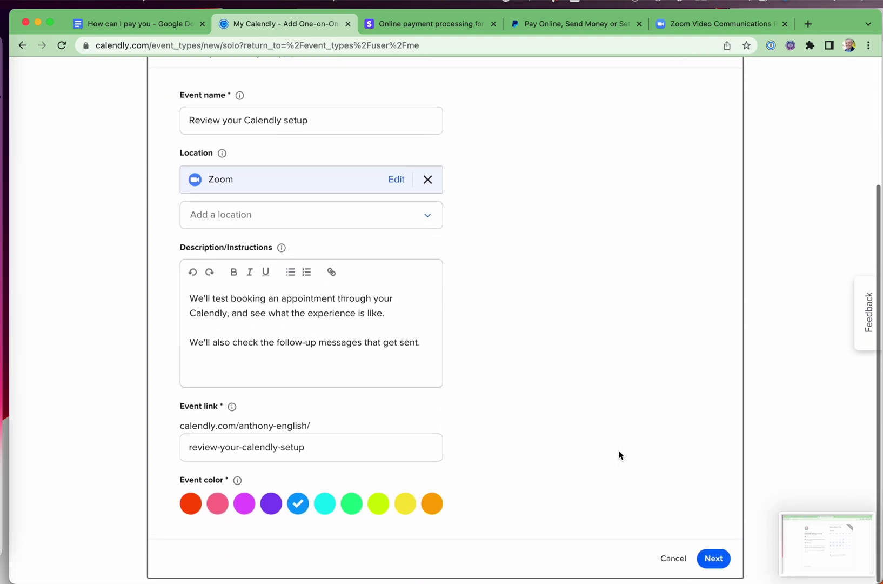
Move on to scheduling and set the booking window to 14 days ahead.
click(712, 564)
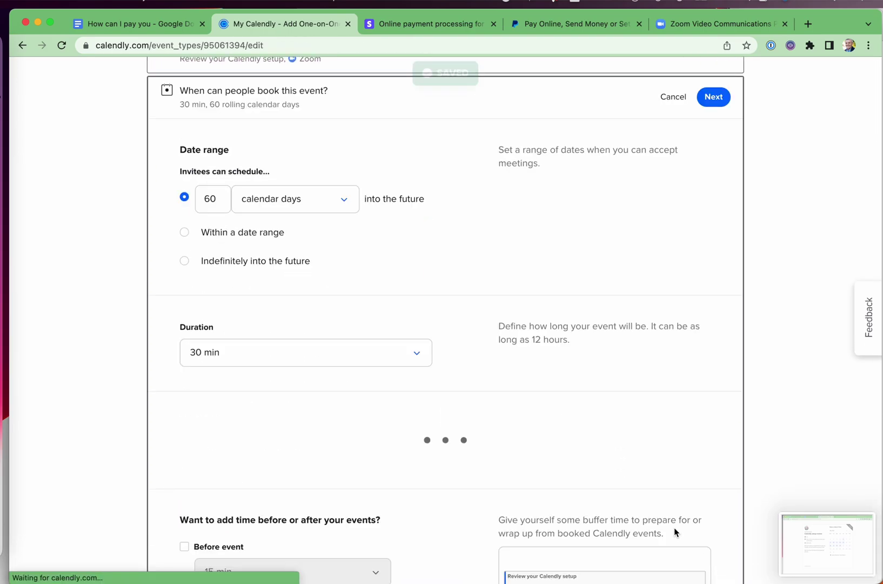
double_click(226, 189)
text(14)
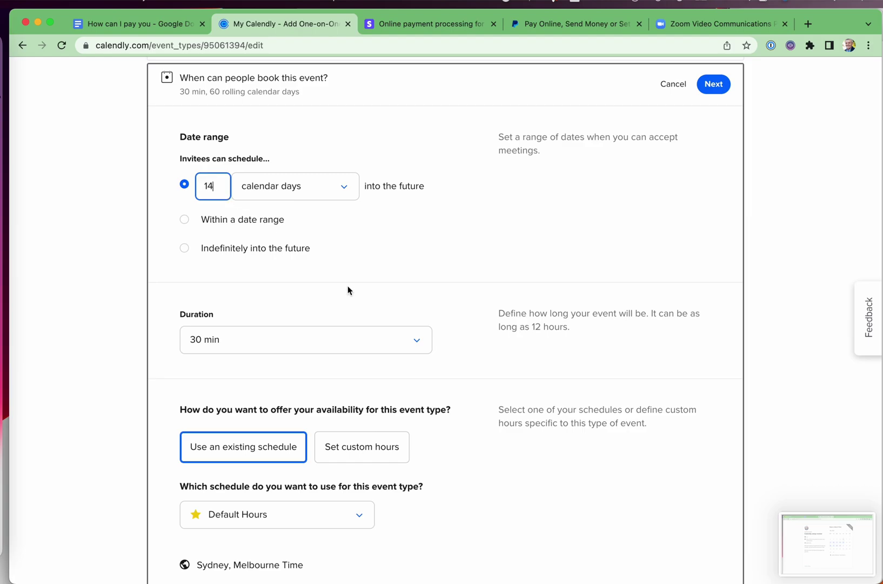
Set the meeting duration to 60 min after briefly trying a custom duration.
scroll(378, 282, down, 3)
click(417, 260)
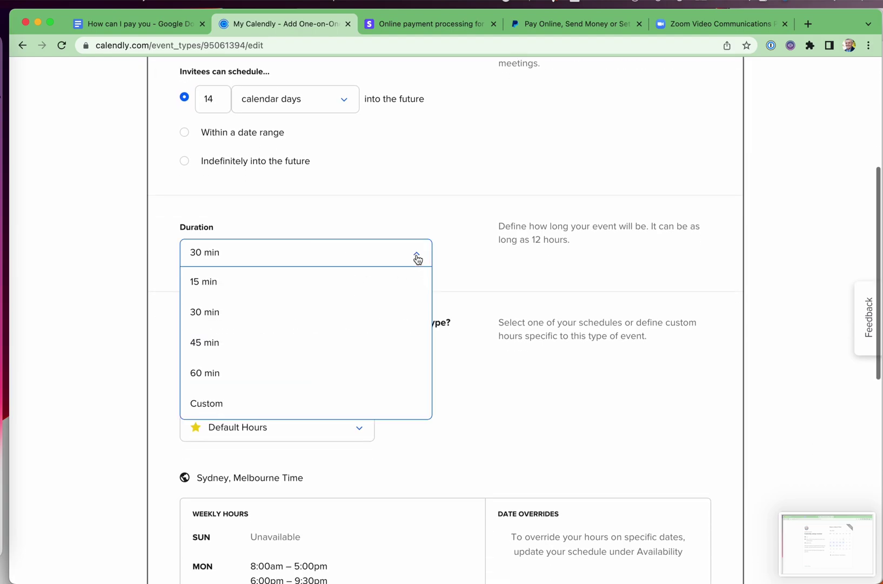
click(217, 380)
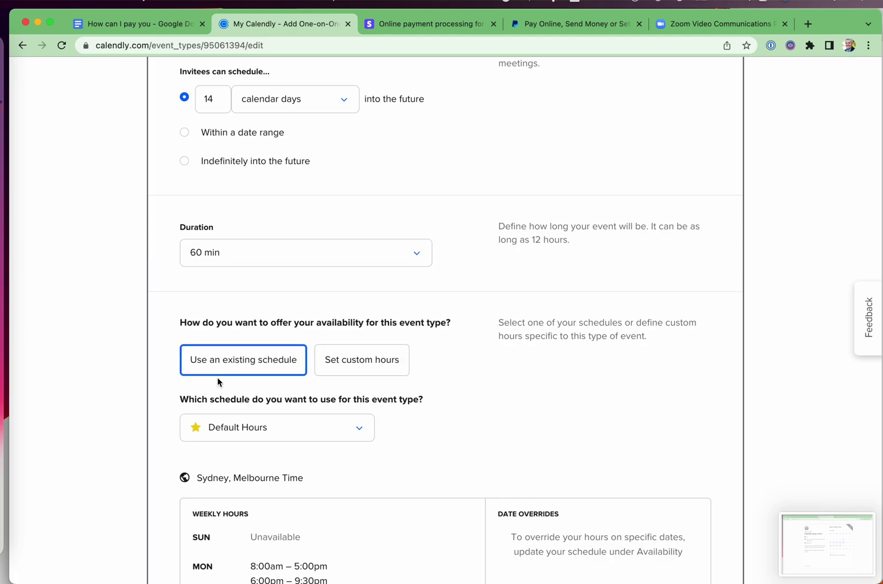
click(418, 253)
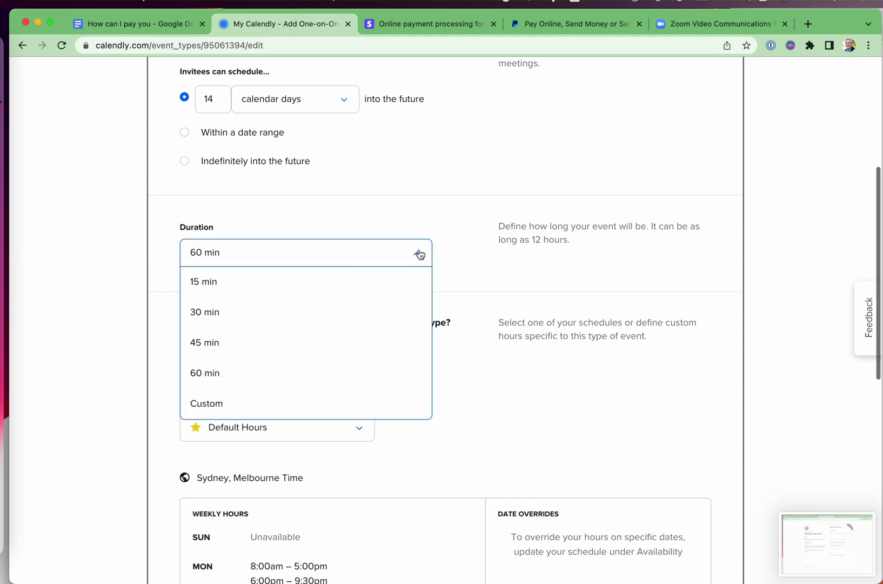
click(222, 404)
click(417, 253)
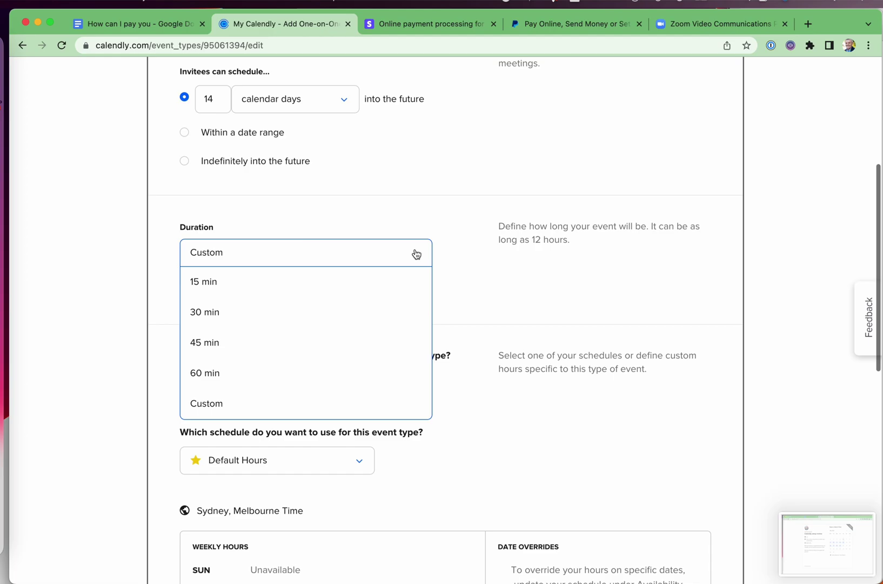
click(228, 379)
Review the weekday hours and no-buffer settings, then submit the availability step.
scroll(381, 382, down, 1)
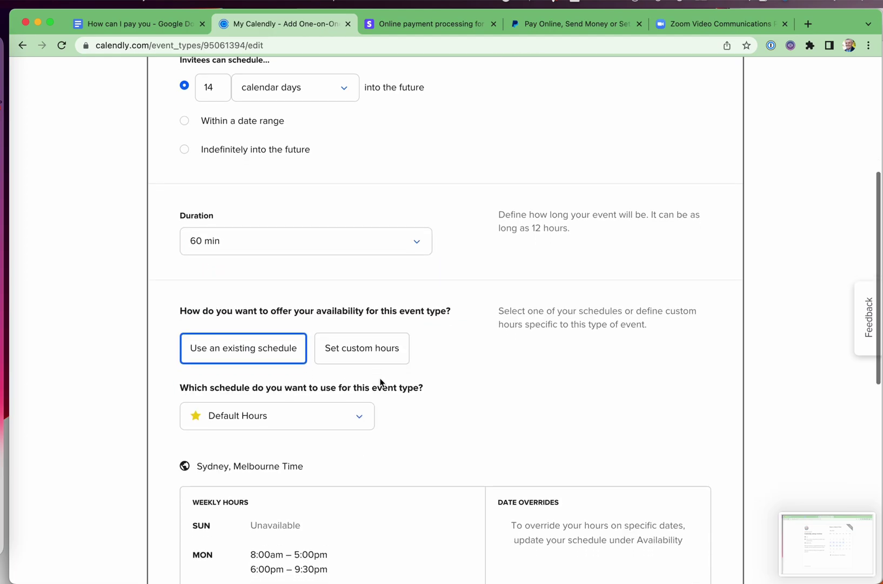
scroll(382, 383, down, 5)
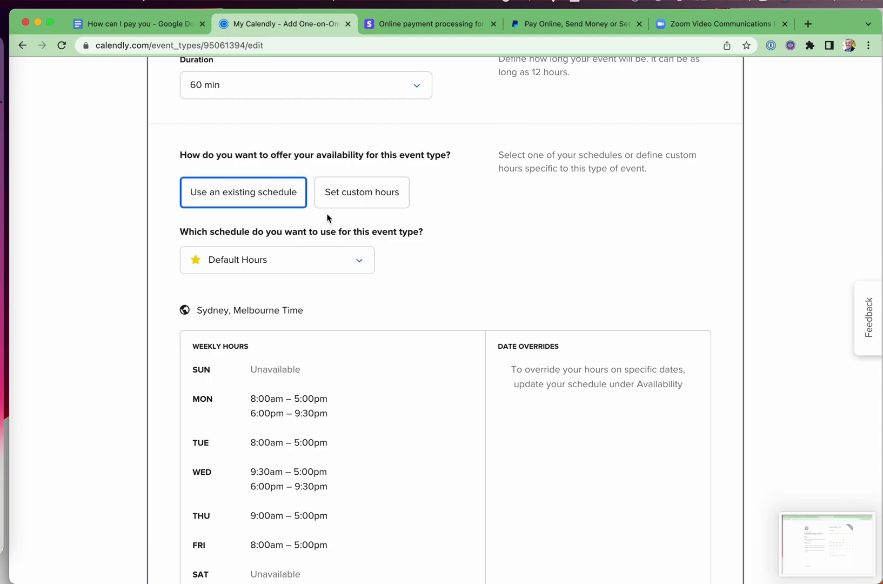
scroll(403, 381, down, 5)
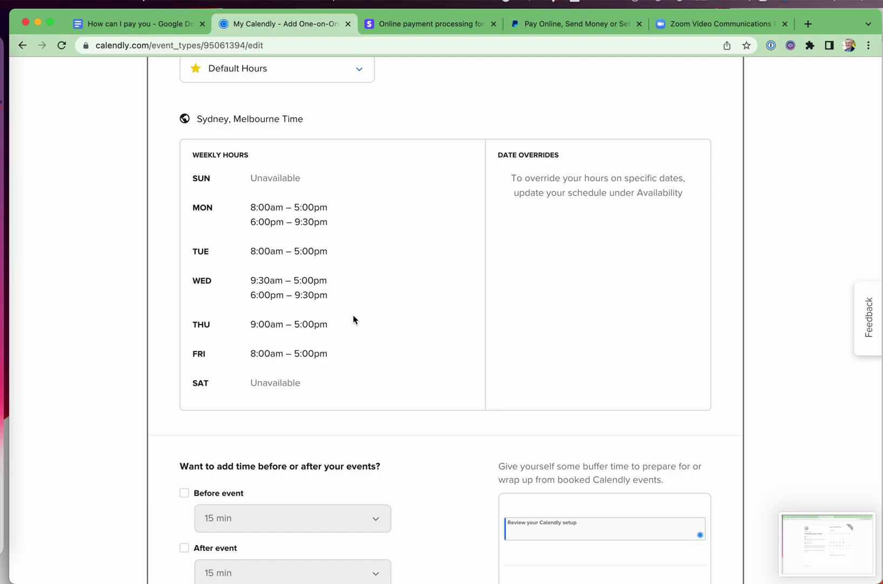
scroll(354, 319, down, 4)
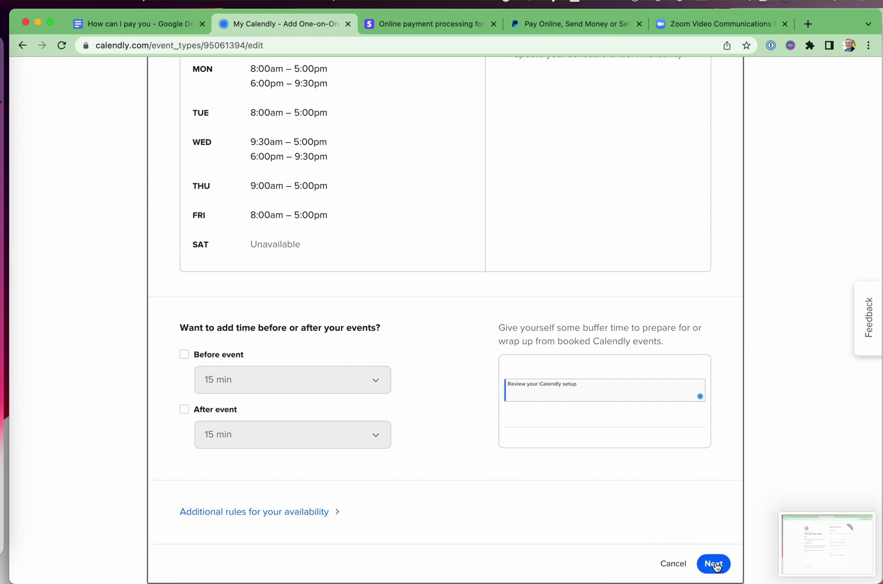
click(713, 564)
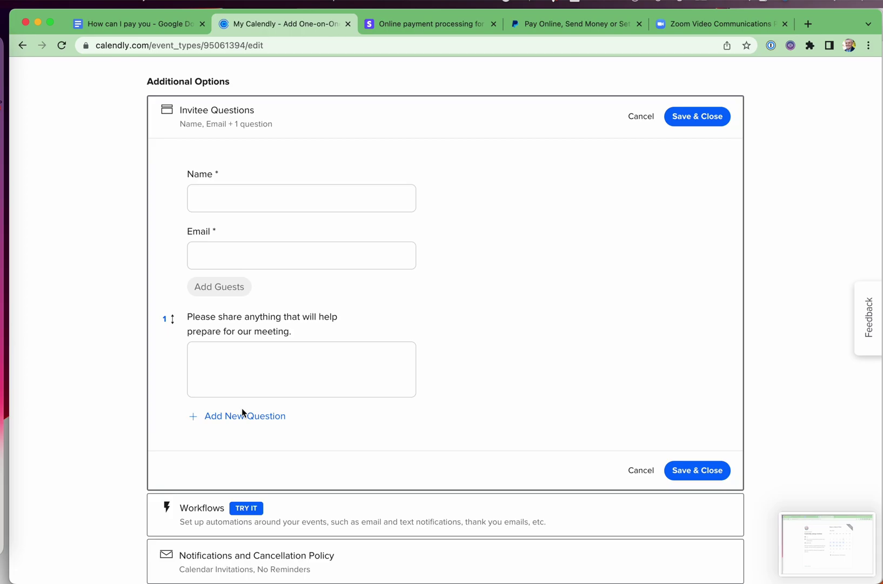
Add the invitee question 'Do you have a Calendly setup already?' and save the questions.
click(233, 420)
text(Do you have a Calendly setup already?)
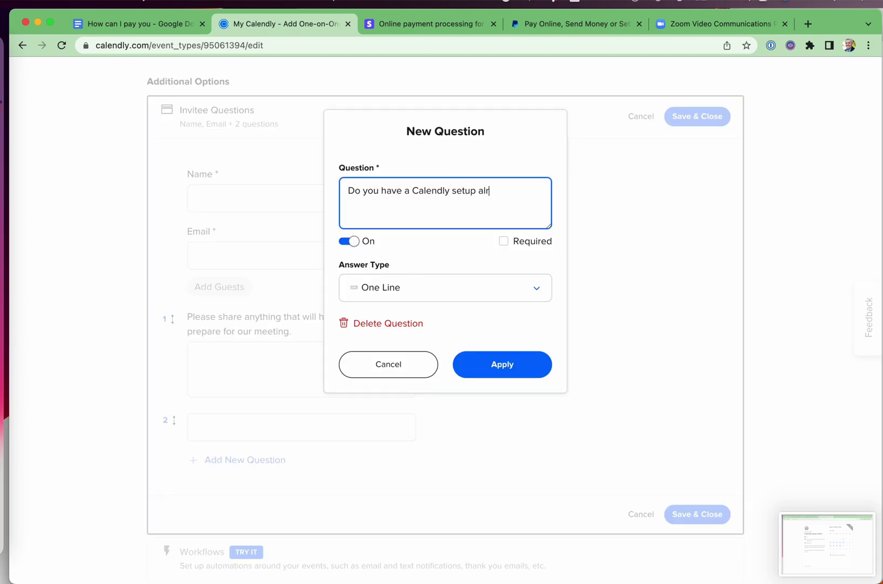
click(415, 252)
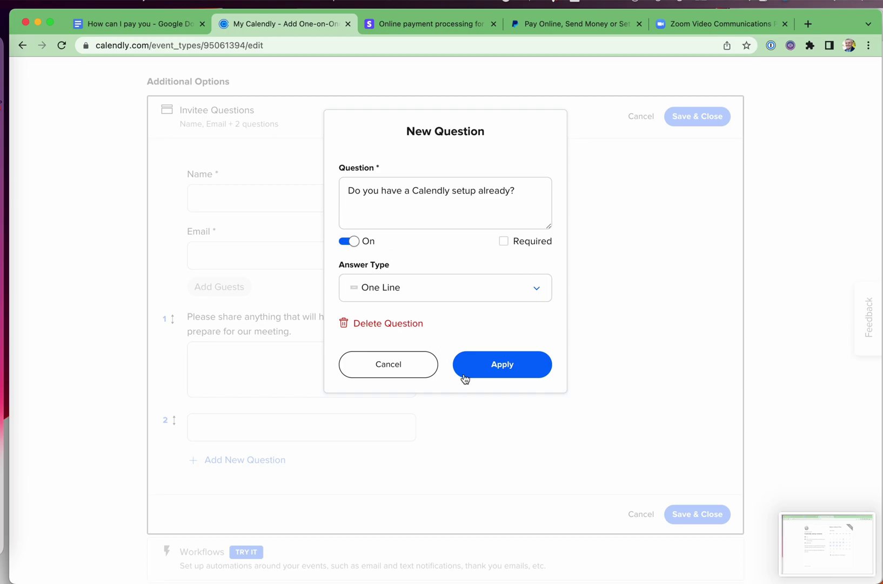
click(509, 373)
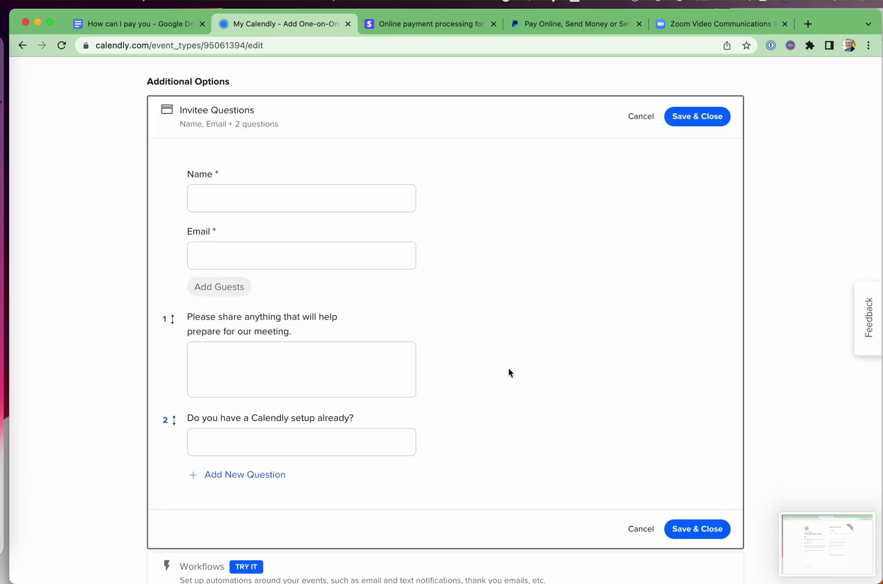
scroll(509, 372, down, 3)
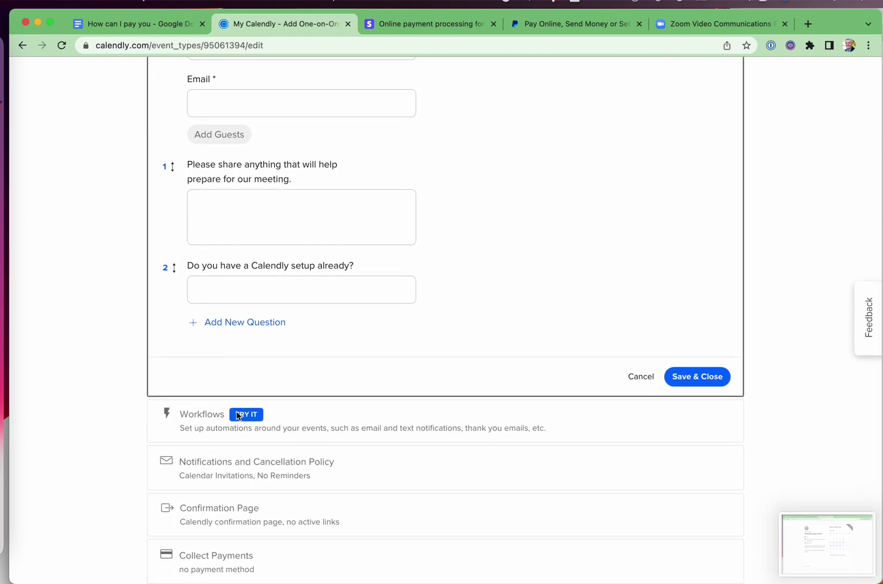
click(699, 378)
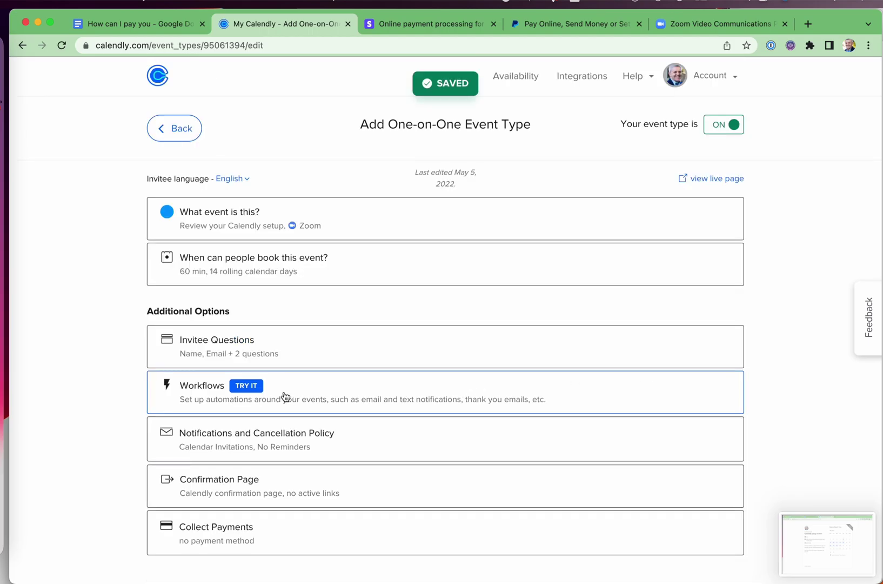
click(285, 397)
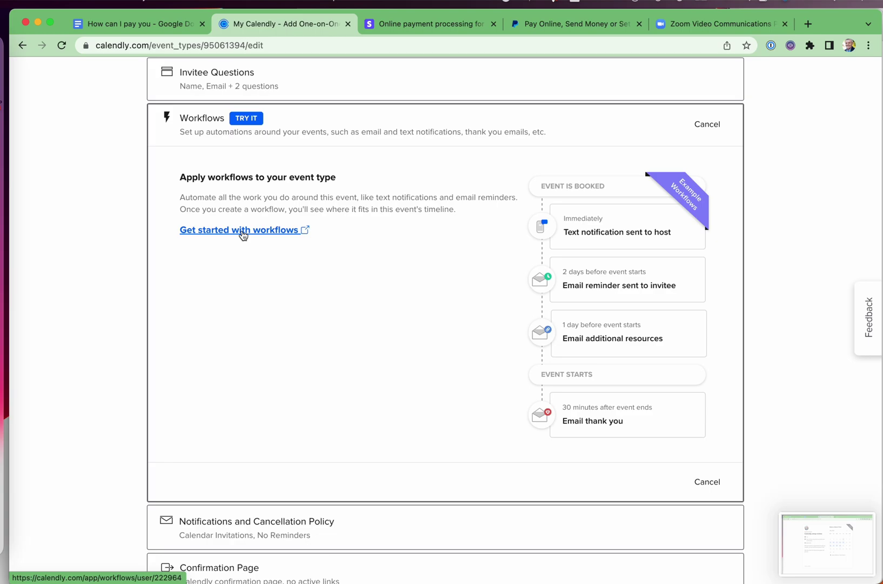
scroll(265, 465, down, 2)
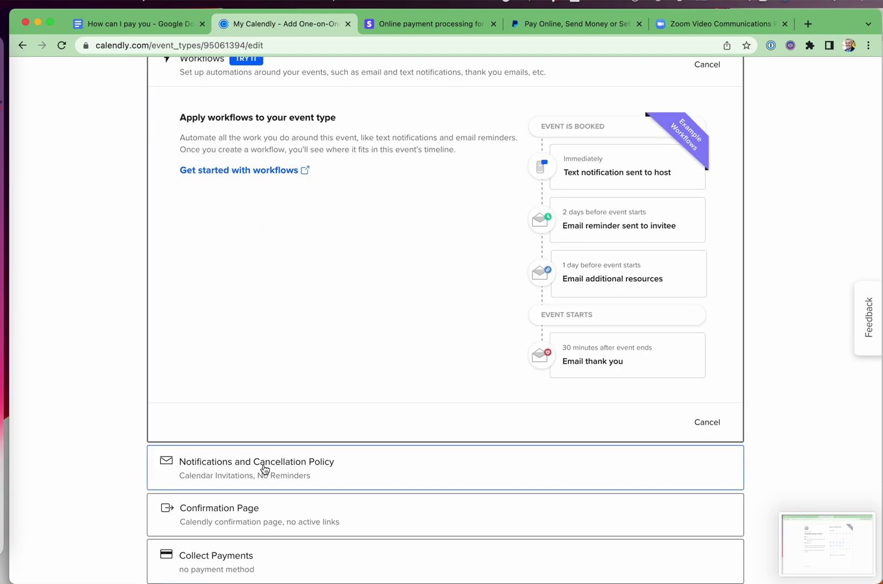
click(264, 468)
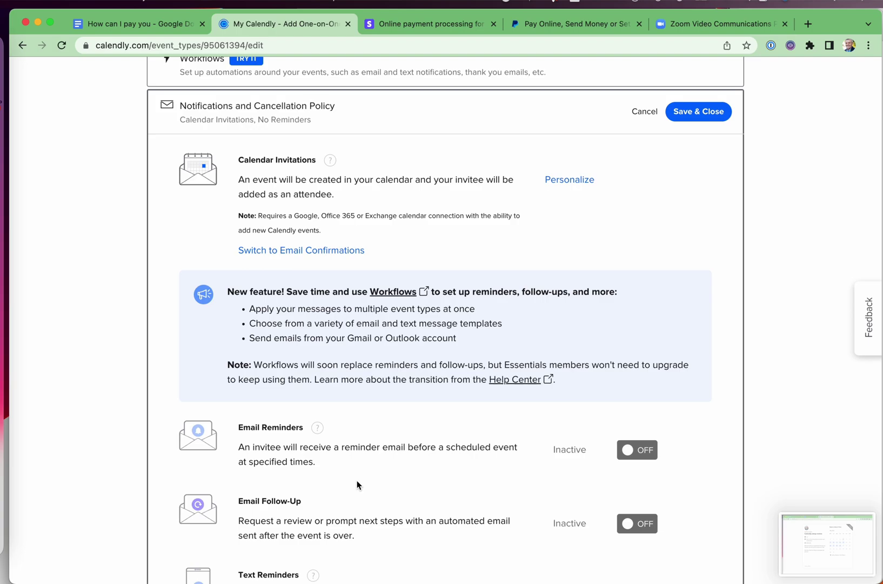
scroll(356, 484, down, 3)
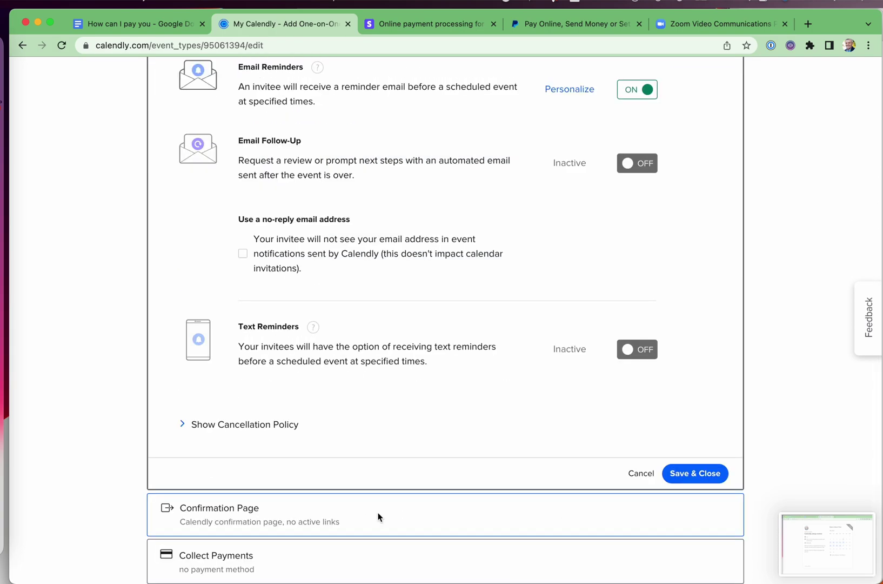
click(379, 517)
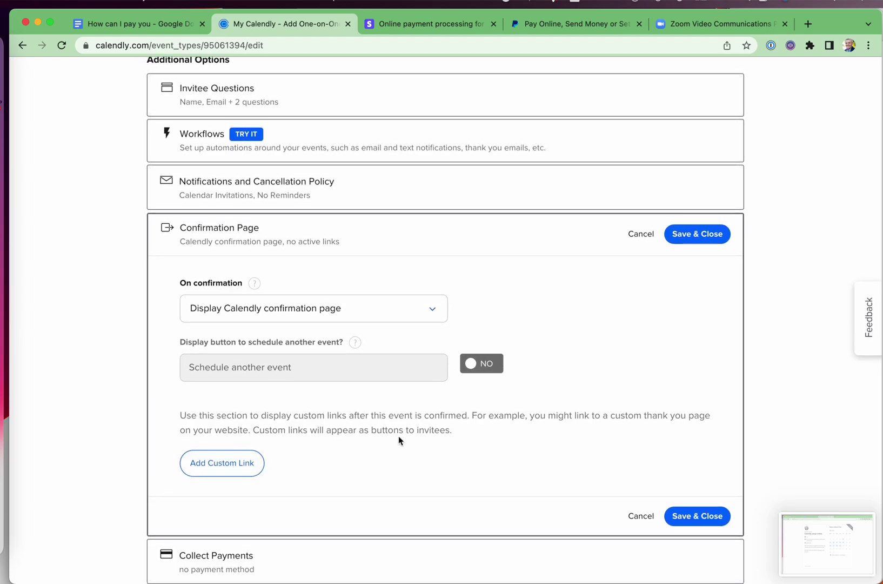
click(696, 516)
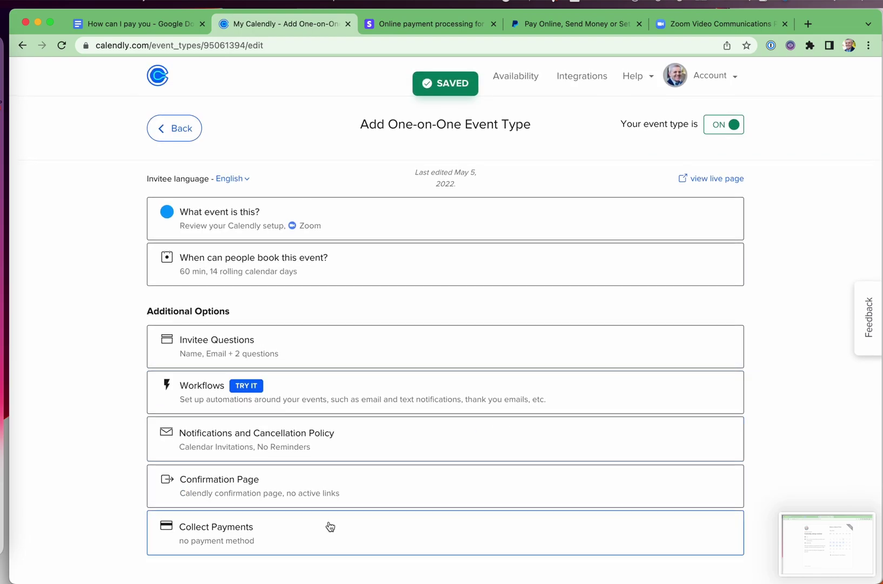
Collect a $149 USD payment per booking through Stripe and save the payment setting.
click(271, 544)
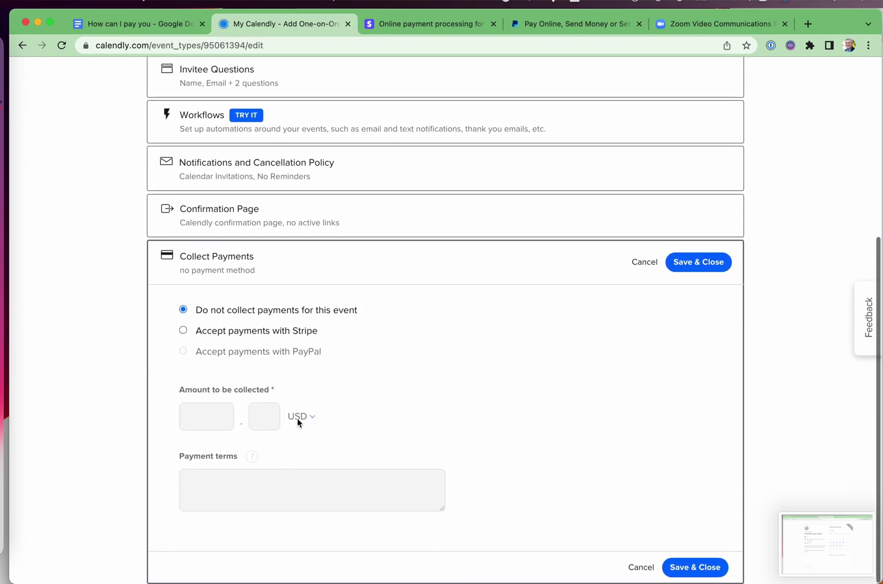
click(184, 331)
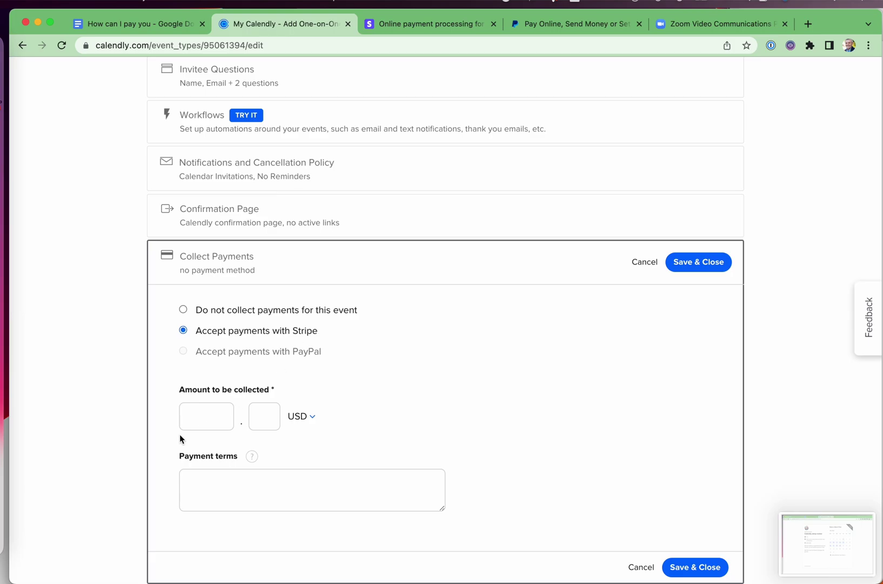
click(203, 424)
text(149)
click(256, 487)
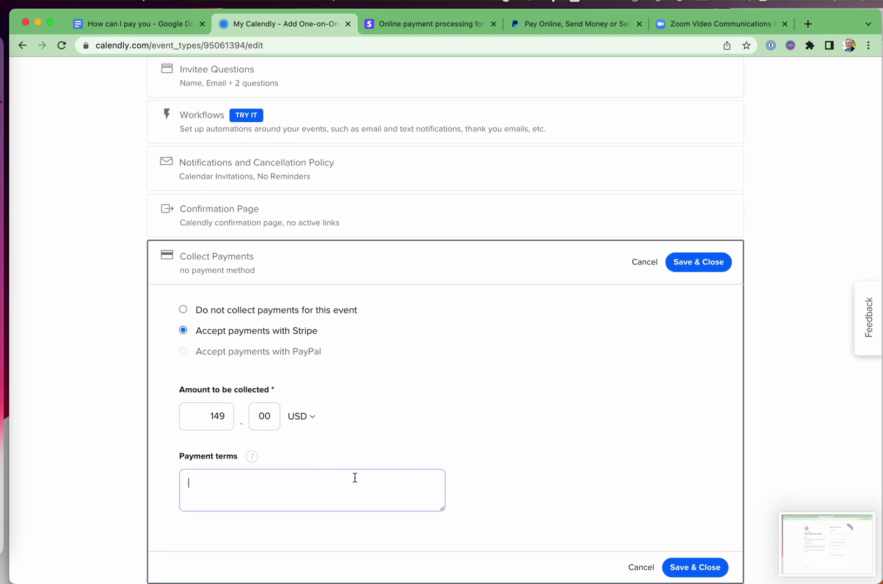
click(705, 569)
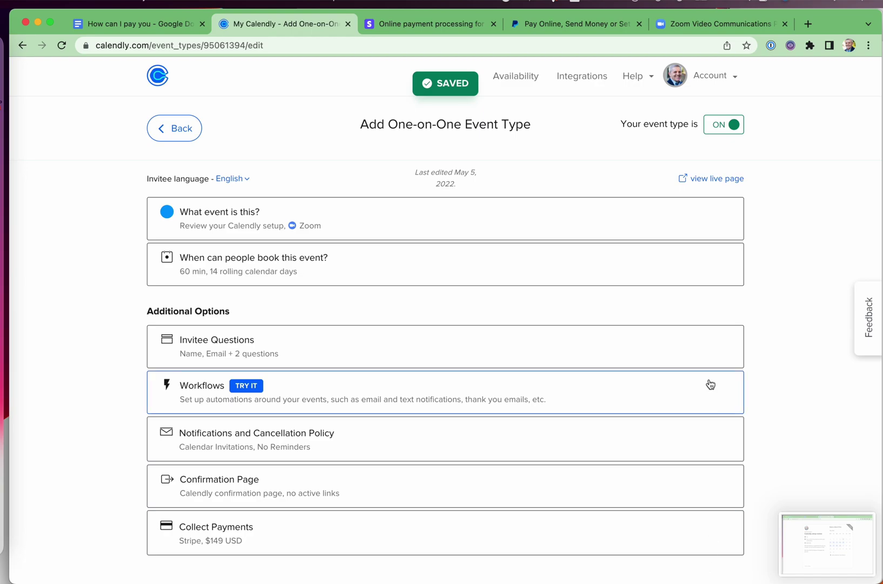
Open the live booking page, strip the ?month parameter from its link, then return to the editor.
click(707, 179)
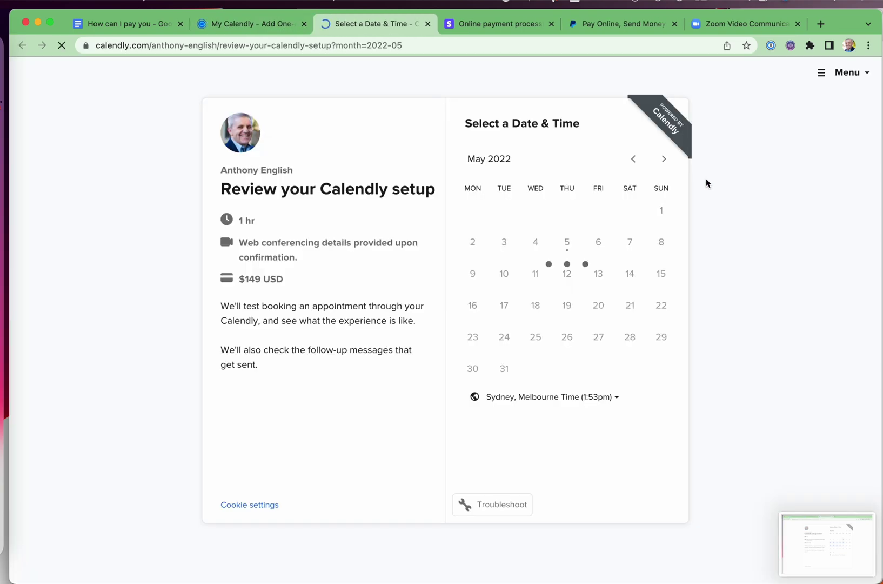
click(332, 47)
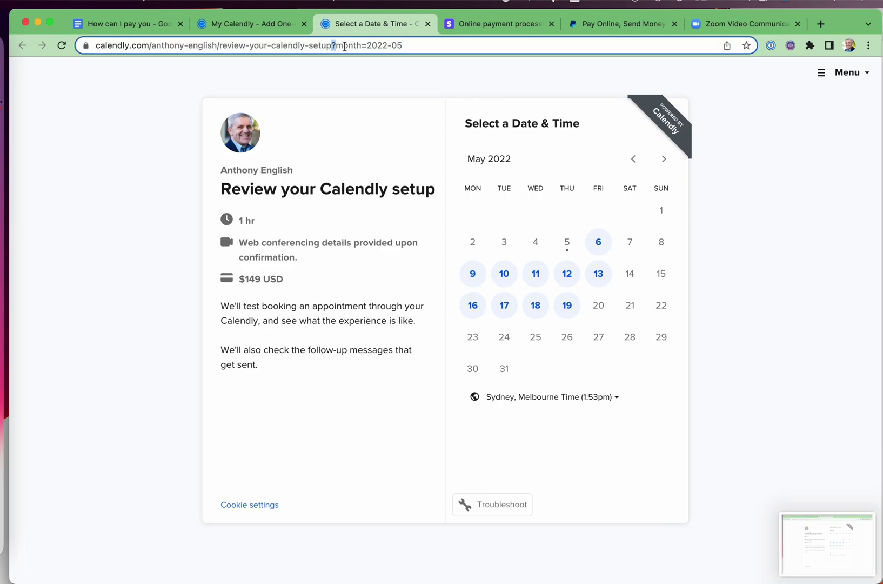
drag(361, 45, 488, 44)
key(BackSpace)
key(super+a)
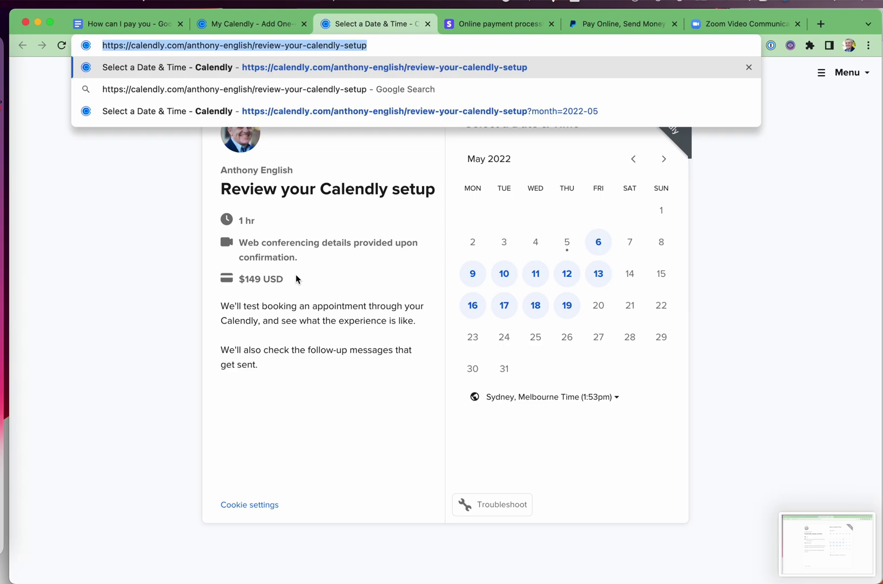
click(202, 202)
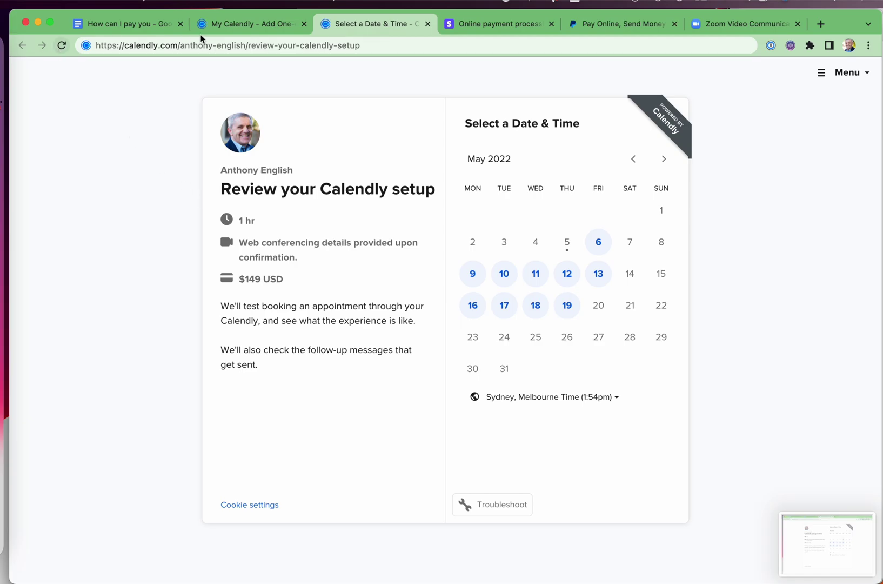
click(235, 29)
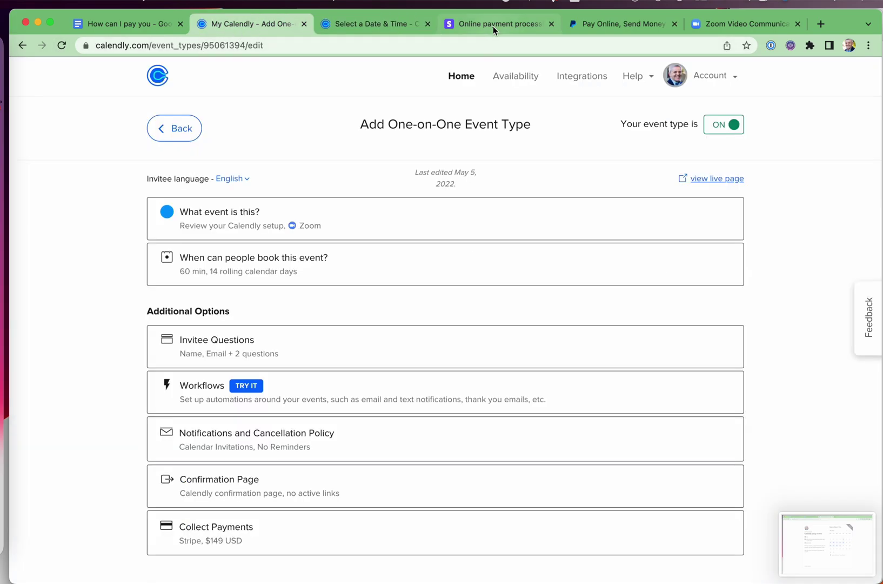
Glance over the Stripe, Calendly and PayPal tabs, ending on Zoom's Pro plan pricing page.
click(493, 26)
click(248, 24)
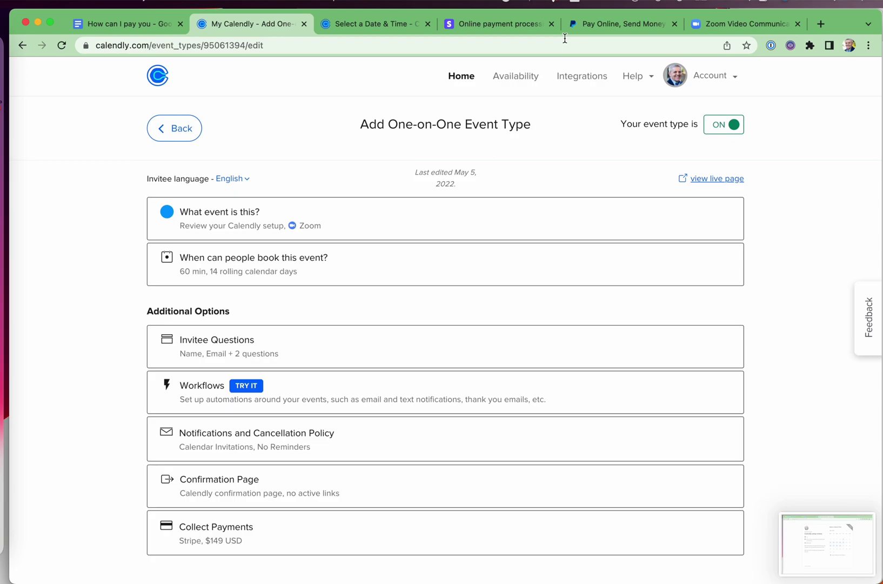
click(605, 25)
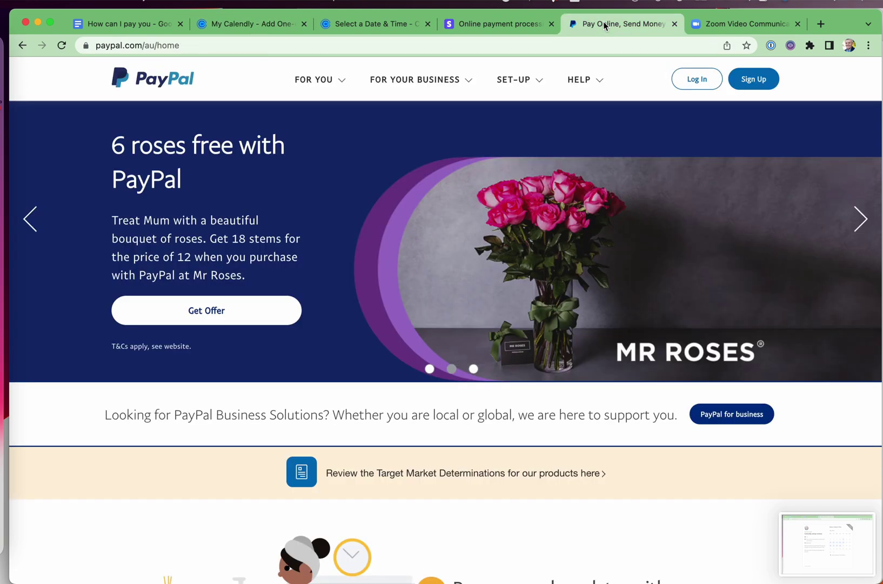
click(730, 27)
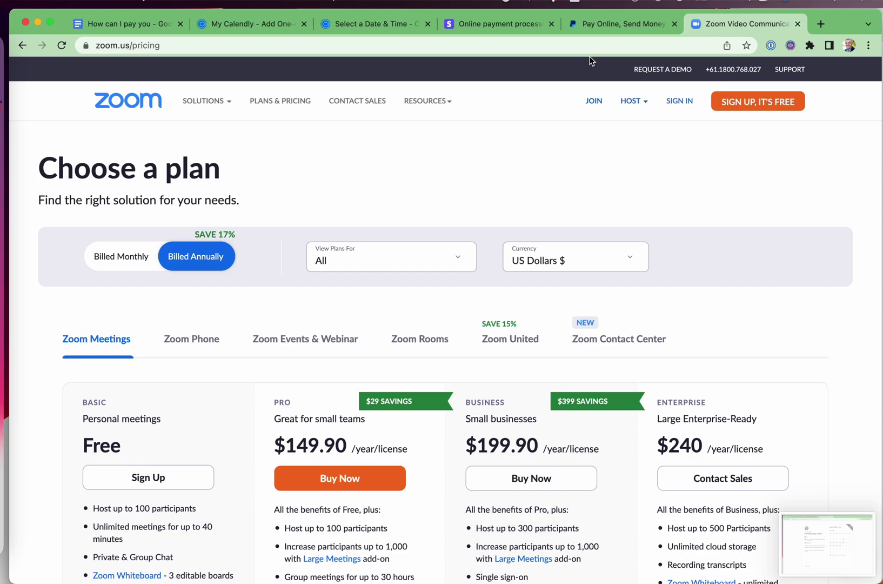
Go back to Calendly's Event Types list and bring up the first event card's gear options.
click(270, 24)
click(319, 293)
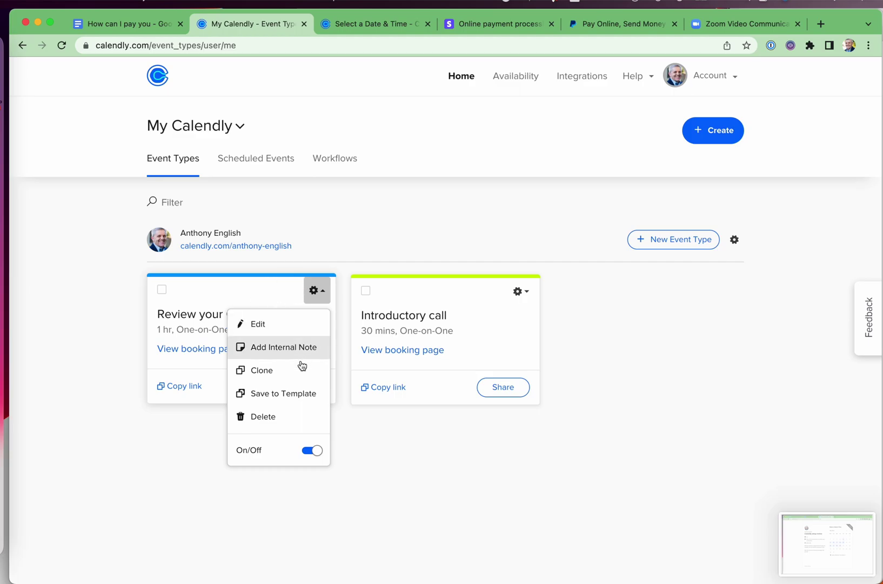
Switch off the 'Review your Calendly setup' event type so its card greys out.
click(311, 451)
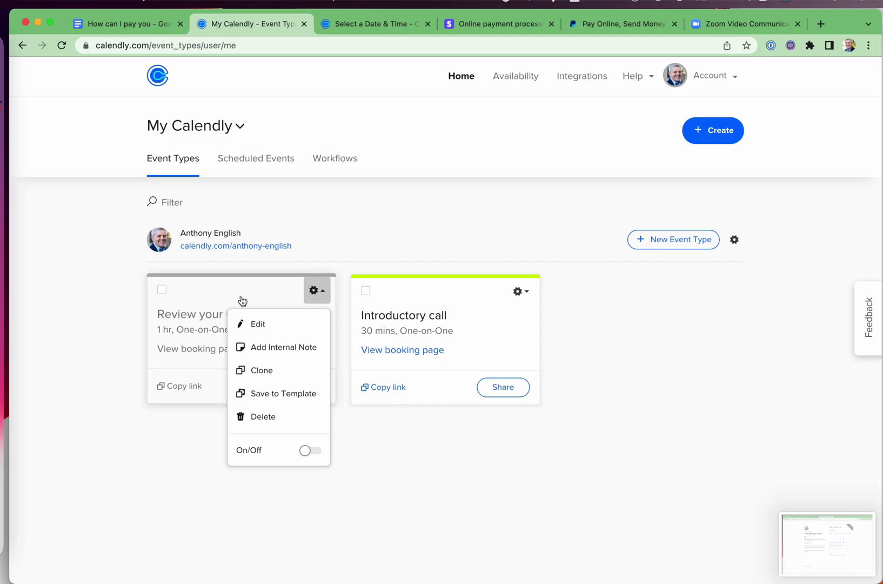
click(360, 234)
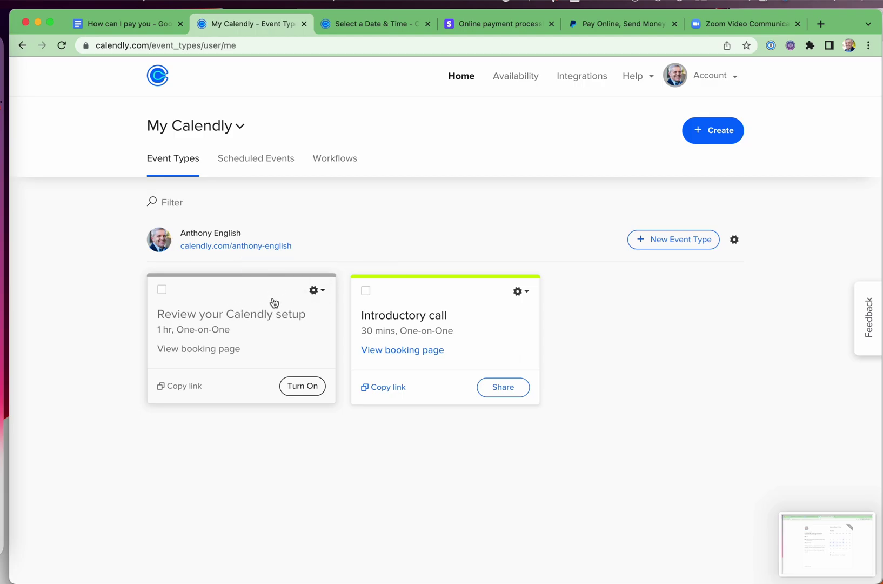
click(318, 292)
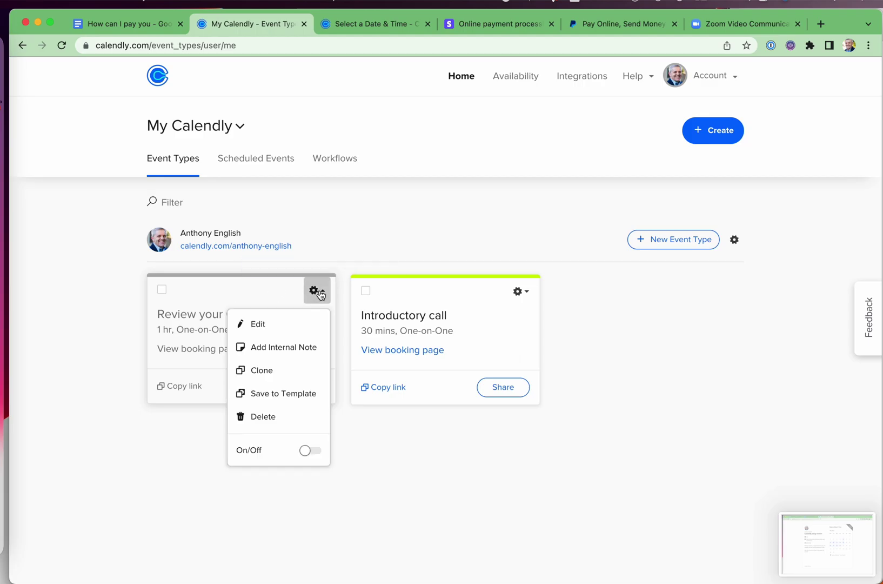